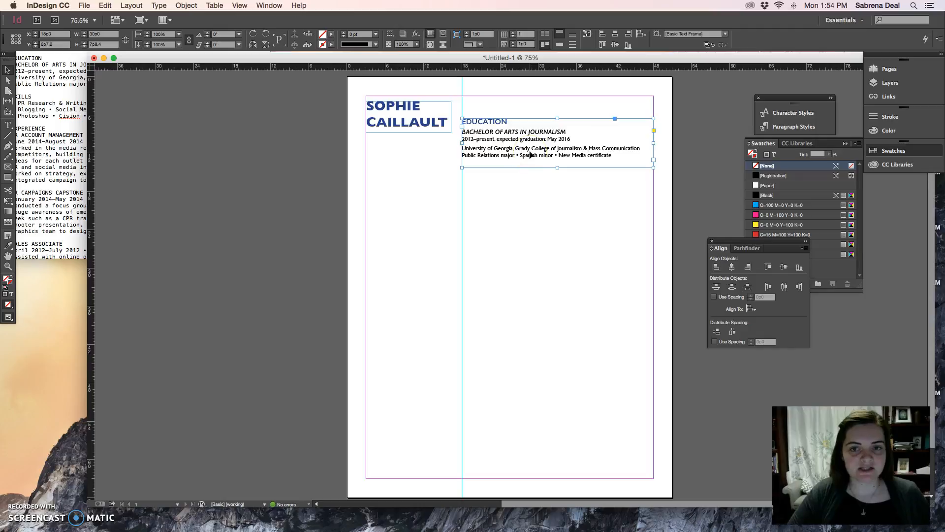
Step: Draw a text frame directly below the education block, spanning from the vertical guide to the right margin
left_click(531, 178)
left_click(8, 125)
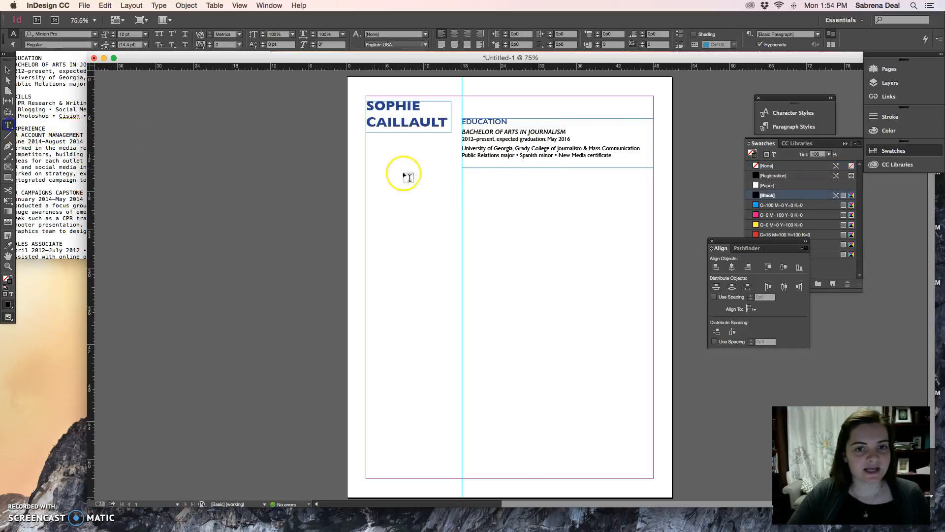
left_click_drag(463, 171, 654, 230)
Step: Copy the SKILLS heading and its three bulleted lines from the TextEdit notes and paste them into the empty frame in InDesign
left_click(34, 126)
left_click_drag(146, 117, 9, 99)
key("super+c")
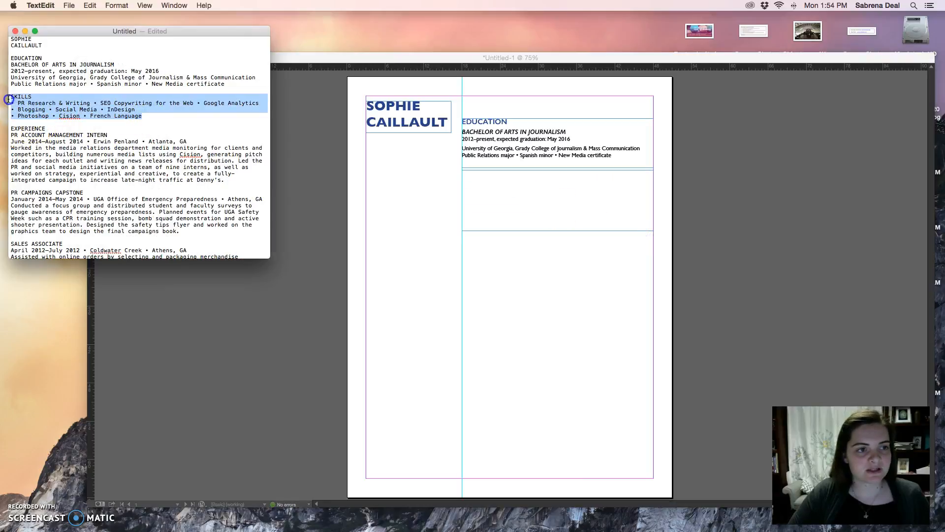
left_click(301, 177)
left_click(496, 207)
key("super+v")
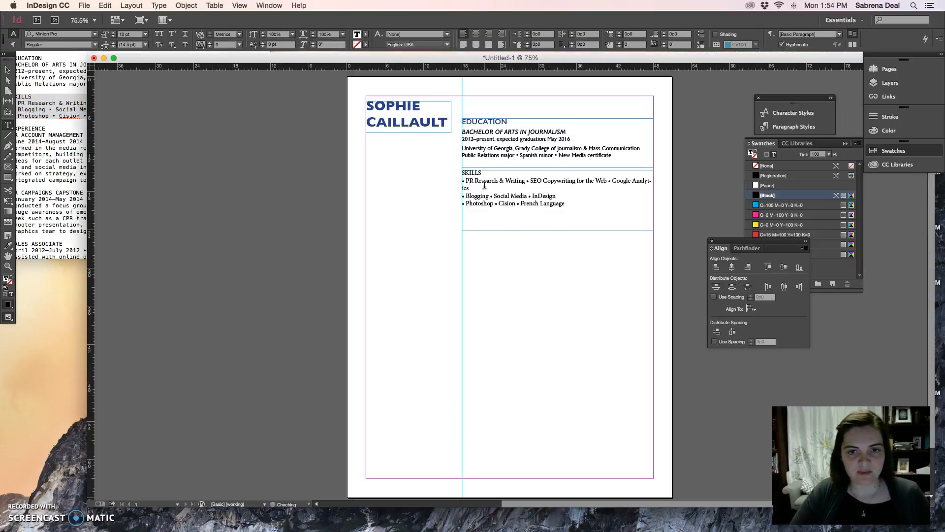
left_click(562, 203)
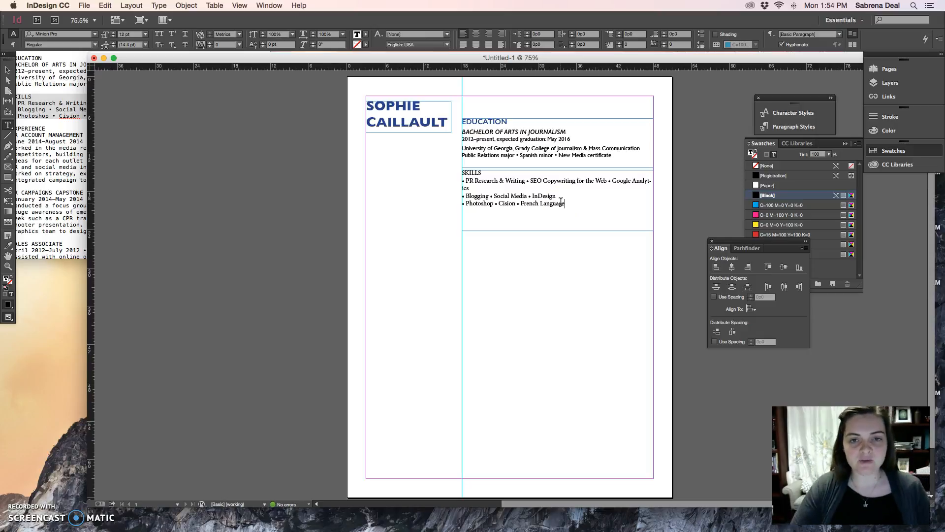
left_click(569, 146)
left_click(558, 193)
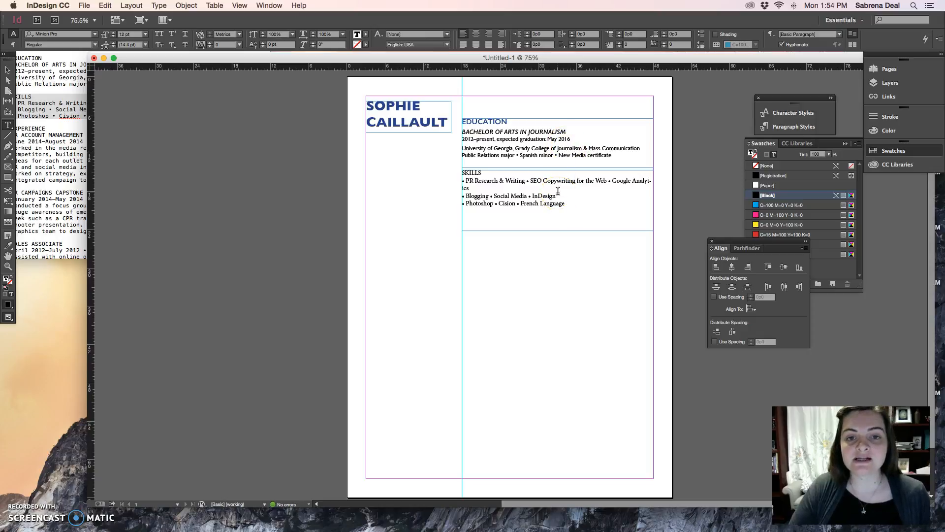
left_click(564, 198)
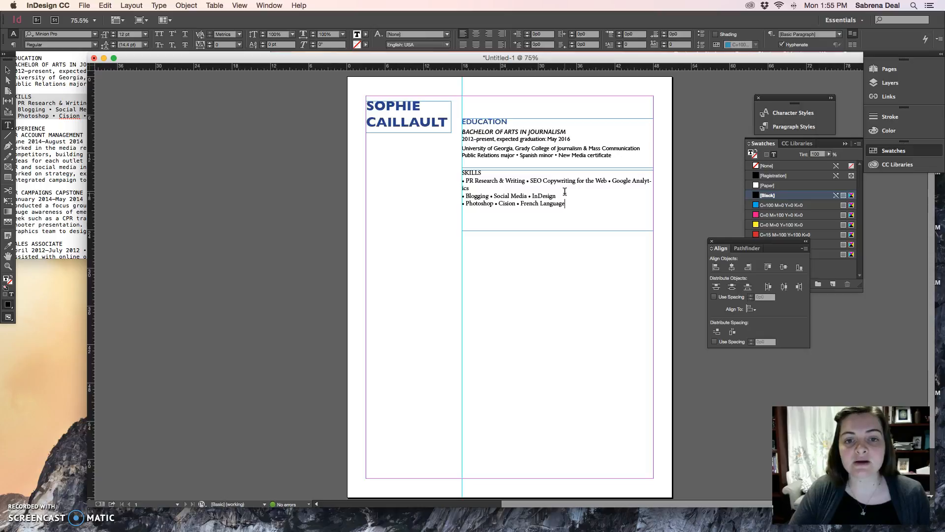
Step: Create a new character style from the formatting of the EDUCATION heading
left_click(510, 121)
left_click_drag(510, 122, 461, 122)
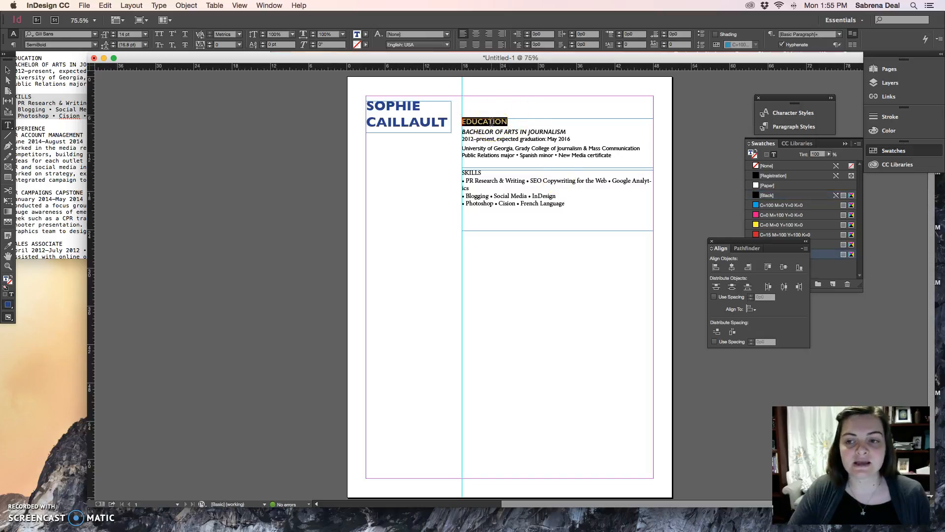
left_click(270, 6)
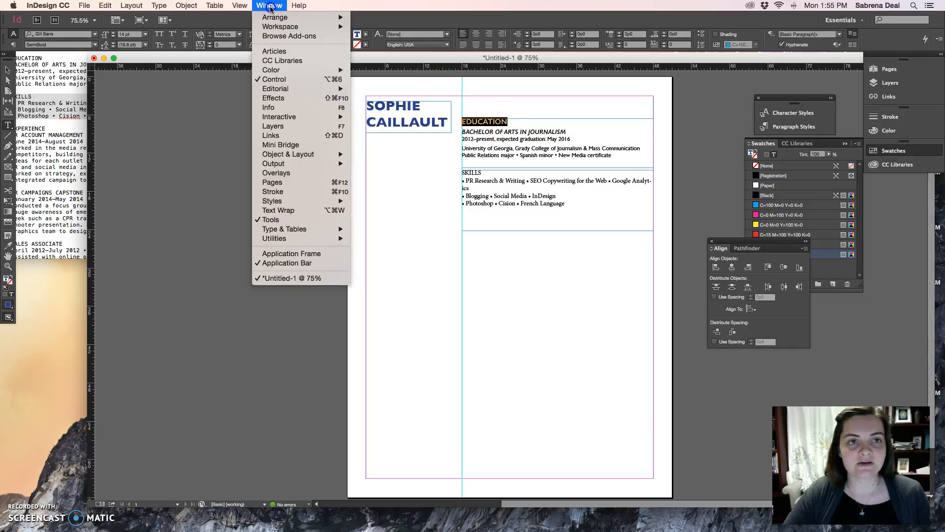
mouse_move(295, 201)
left_click(375, 210)
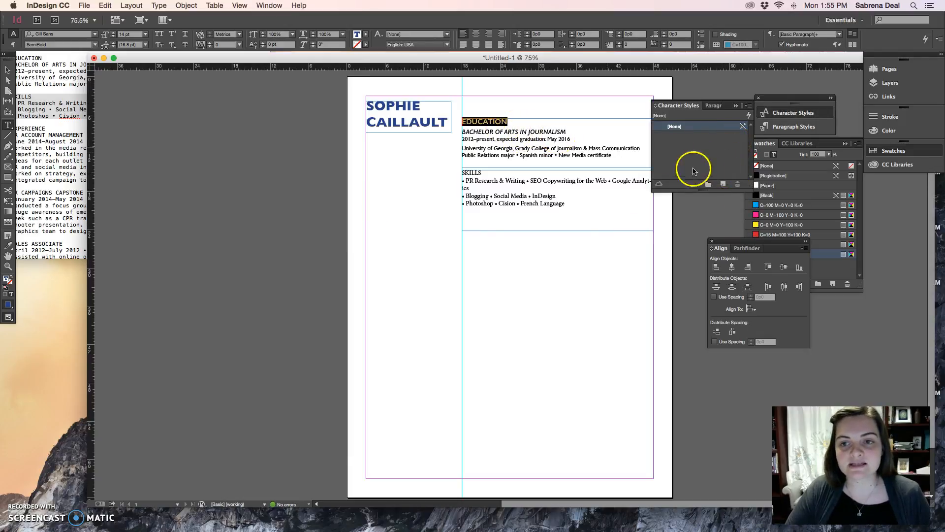
left_click(723, 184)
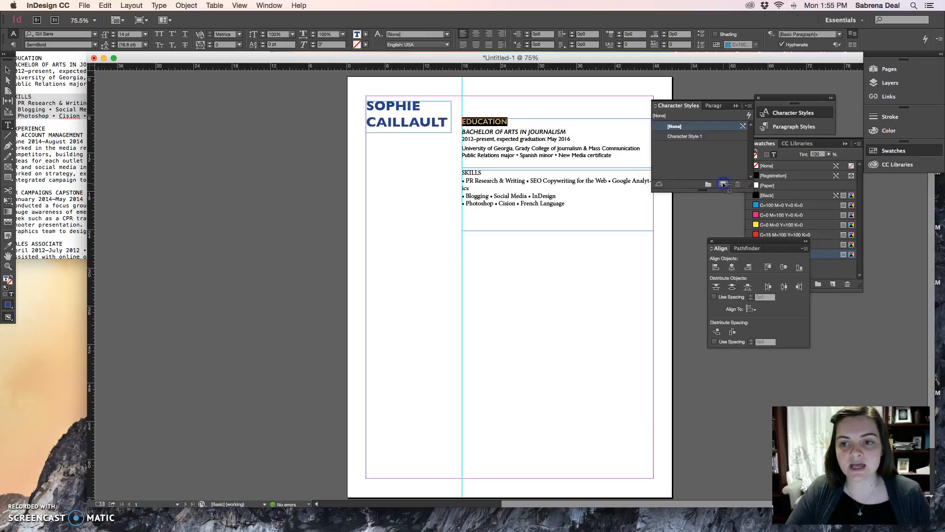
Step: Apply the new character style to the EDUCATION heading and rename the style Headline
left_click(689, 137)
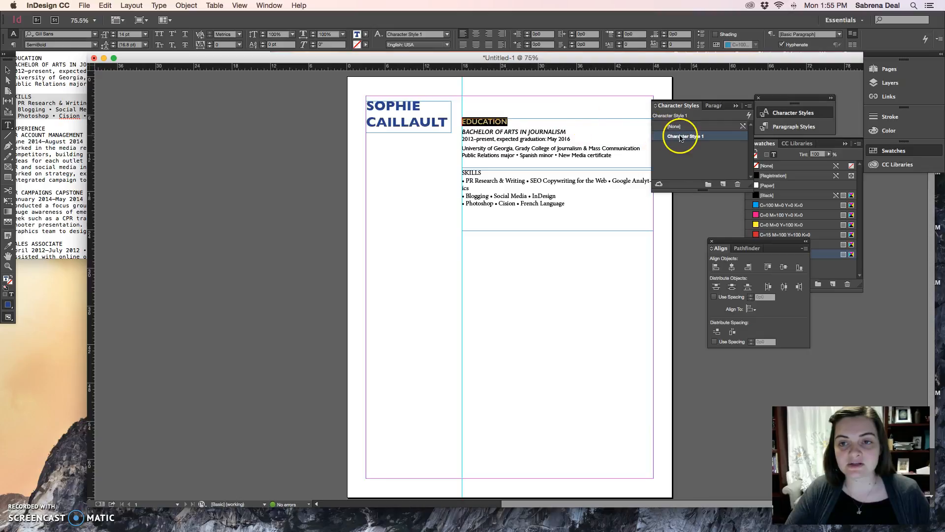
double_click(680, 137)
type("Headline")
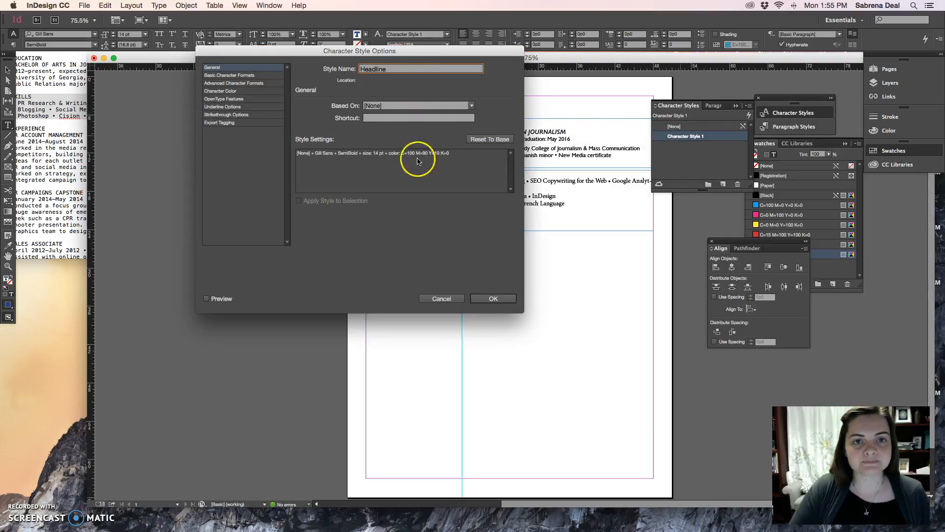
left_click(492, 298)
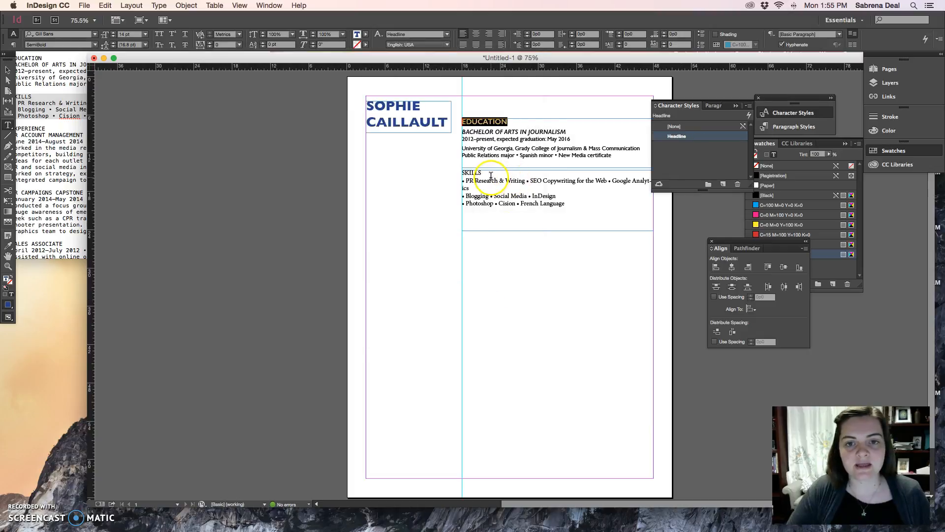
Step: Apply the Headline character style to the SKILLS heading
left_click(483, 173)
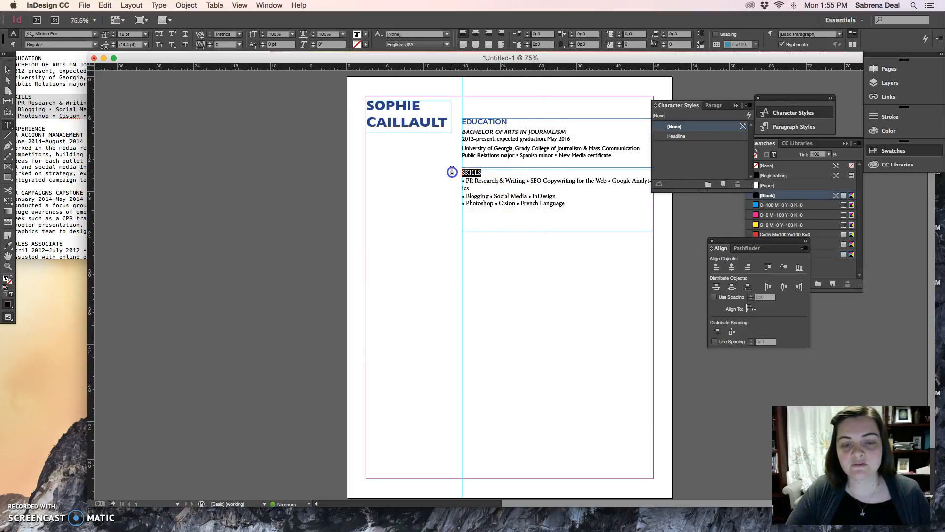
left_click(684, 138)
left_click(568, 183)
left_click(483, 175)
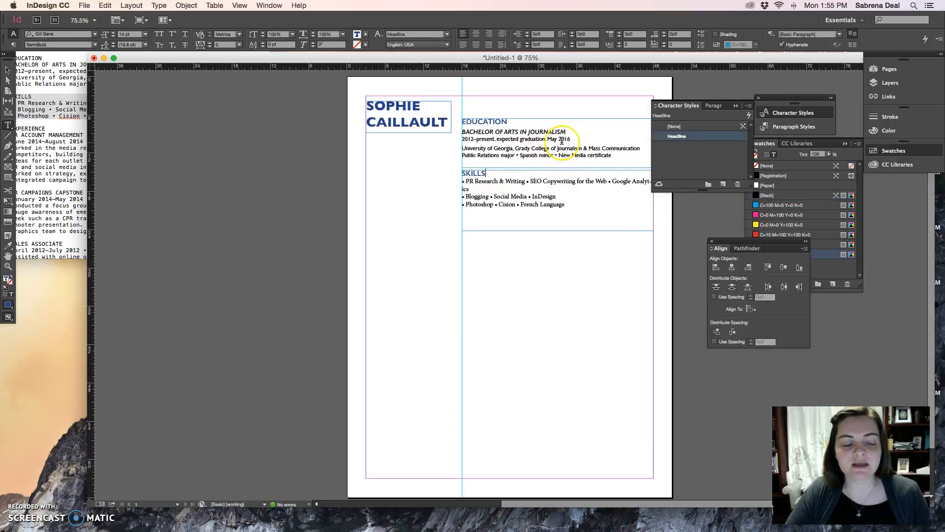
Step: Create a character style named Body Copy from the university and major lines in the education block
left_click_drag(566, 132, 463, 131)
left_click(517, 146)
left_click_drag(611, 155, 486, 150)
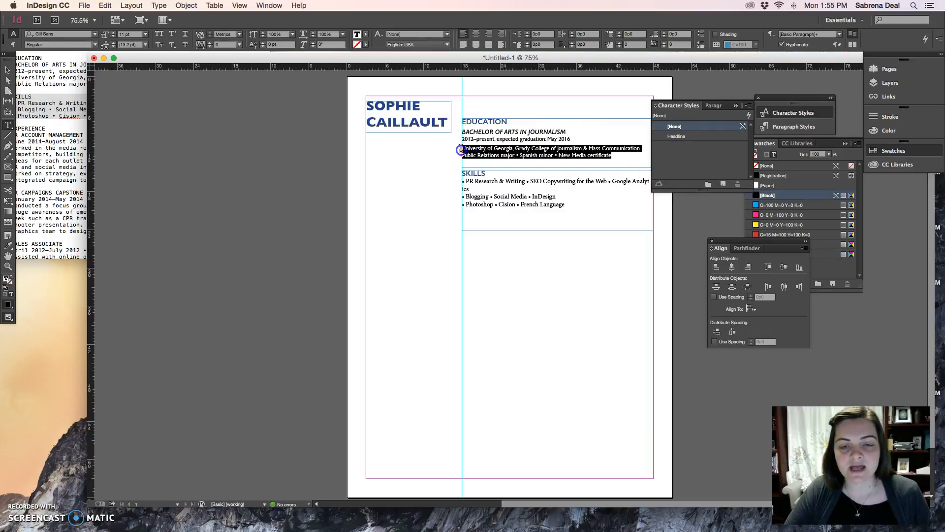
left_click(723, 184)
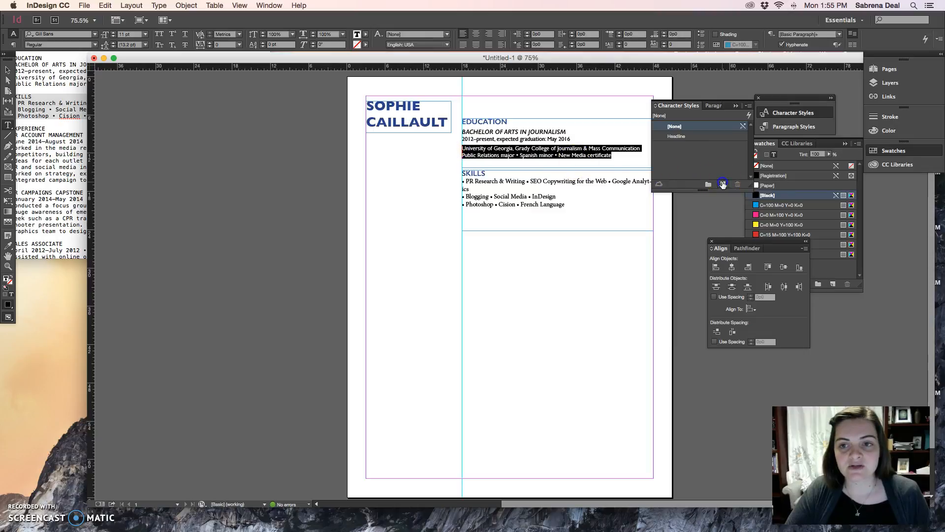
double_click(685, 146)
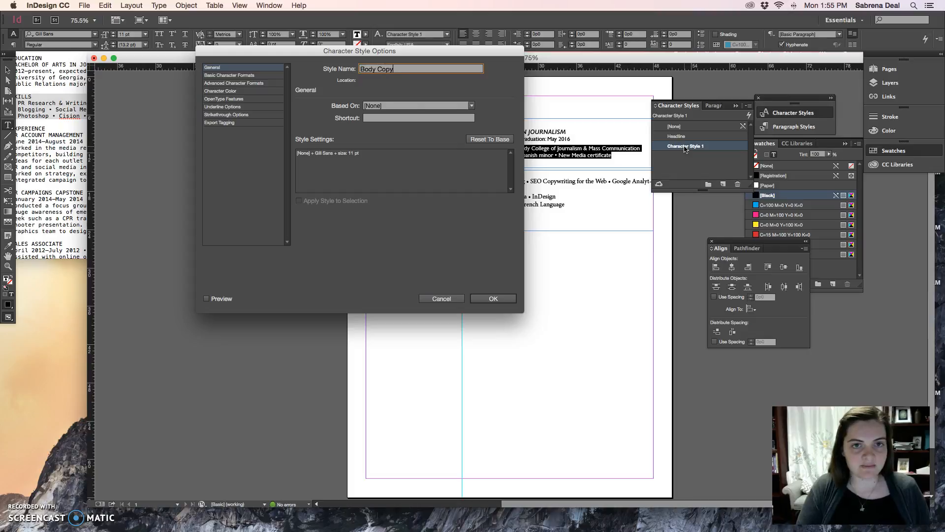
left_click(506, 300)
Step: Apply the Body Copy character style to all the bulleted lines under SKILLS
left_click_drag(567, 203, 454, 183)
left_click(679, 146)
left_click(587, 198)
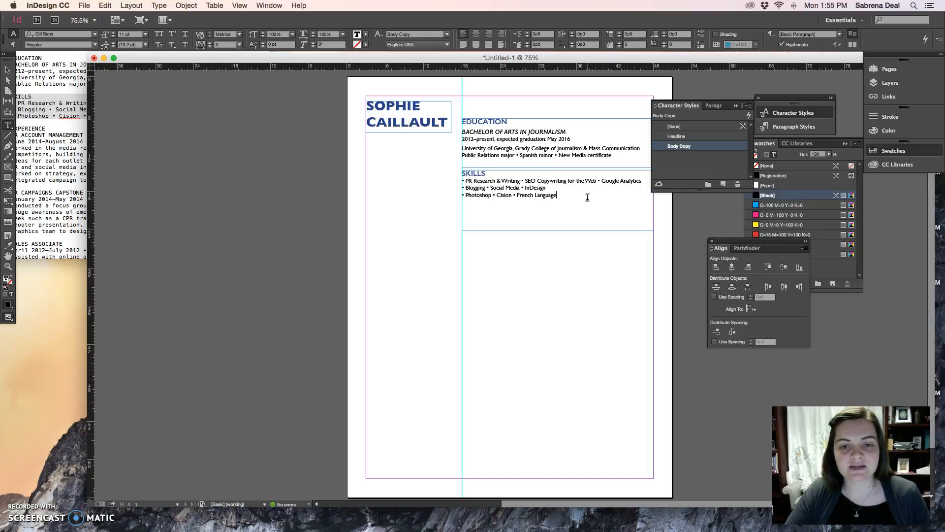
Step: Shorten the skills text frame to about 7p0 high and divide it into three columns
left_click(7, 71)
left_click(560, 232)
mouse_move(556, 230)
left_mouse_down()
mouse_move(556, 206)
mouse_move(558, 214)
left_mouse_up()
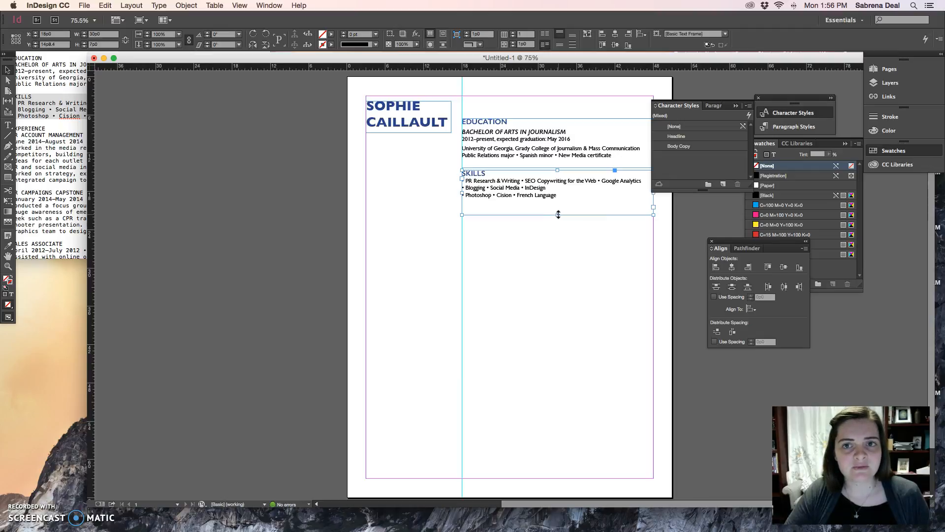
left_click(512, 33)
left_click(512, 34)
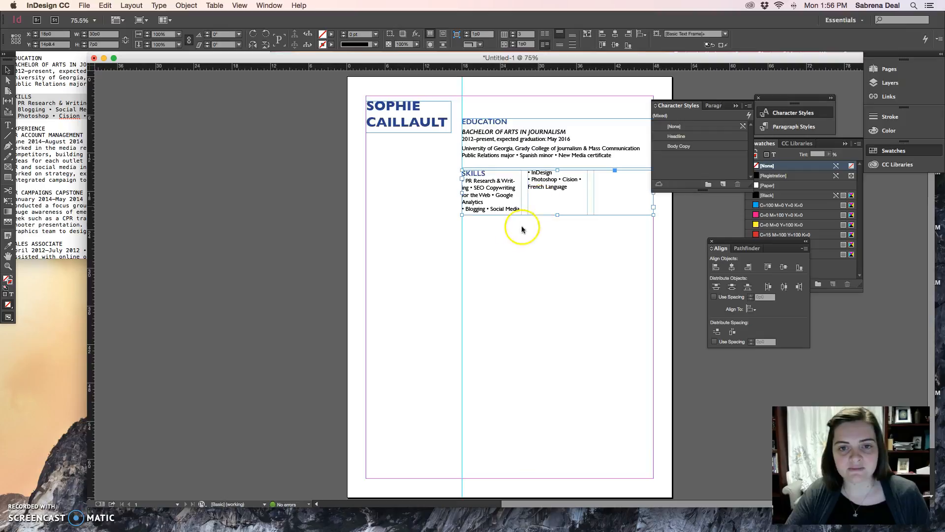
Step: Break the first skills line so SEO Copywriting for the Web and Google Analytics each start their own bulleted line
double_click(471, 186)
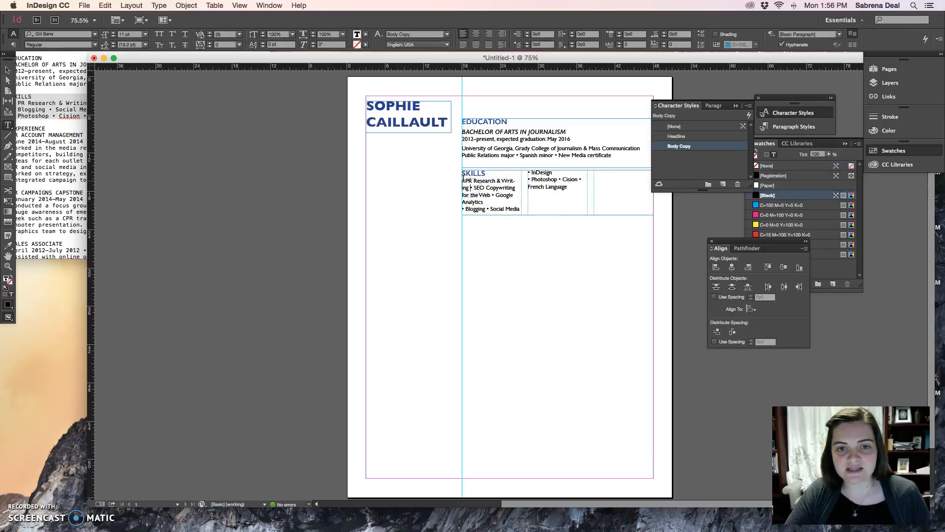
left_click(564, 201)
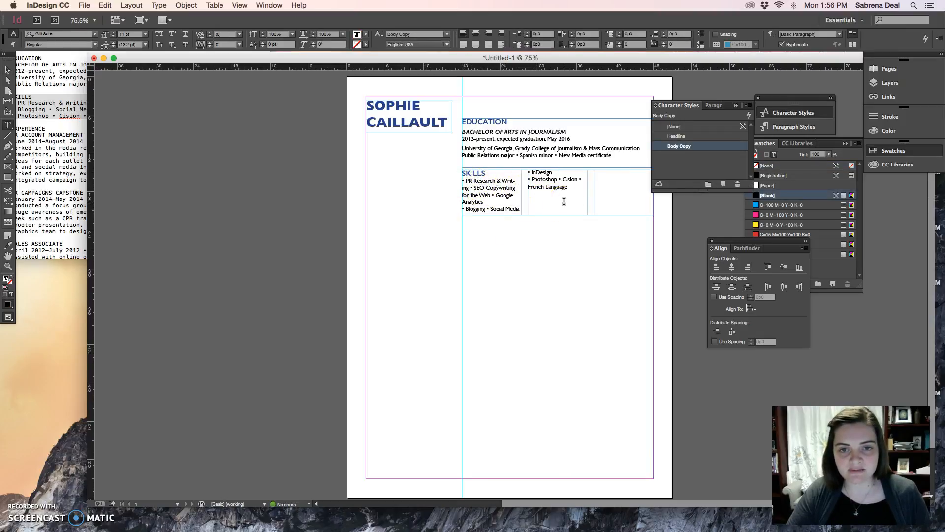
key("Return")
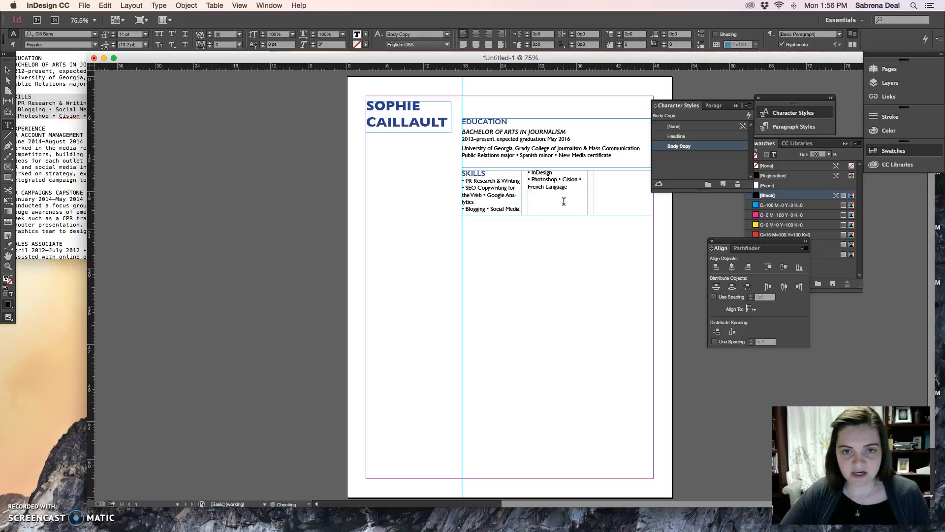
left_click(485, 196)
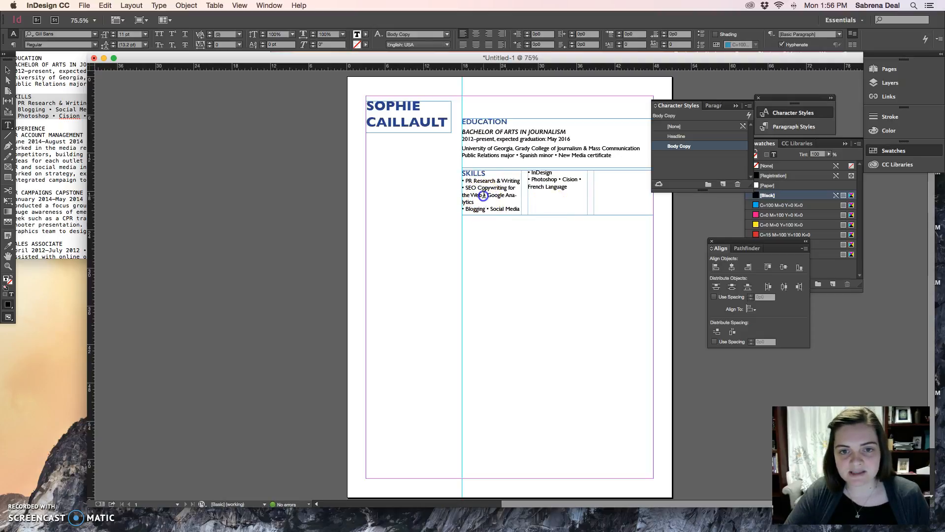
key("Return")
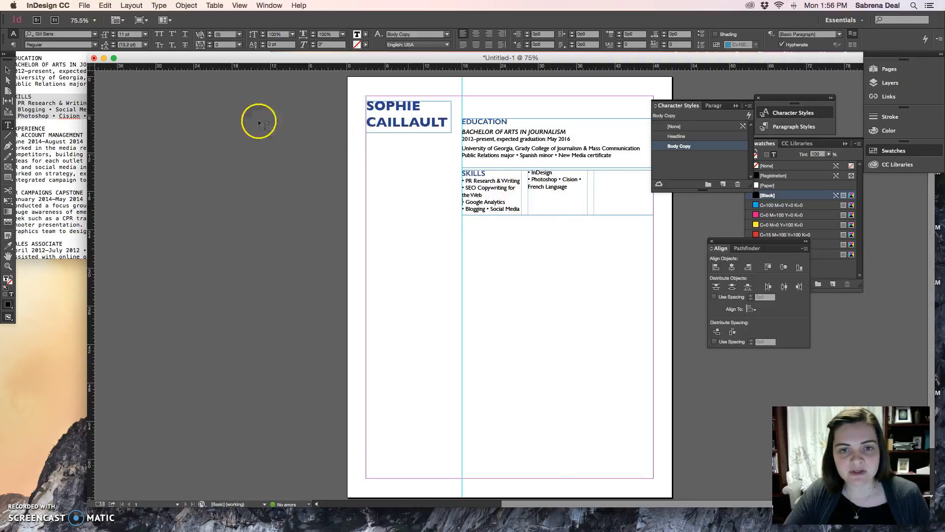
Step: Shorten the skills frame to about 4p10 high and put Social Media and InDesign on separate bulleted lines
left_click(7, 70)
left_click_drag(556, 217, 556, 200)
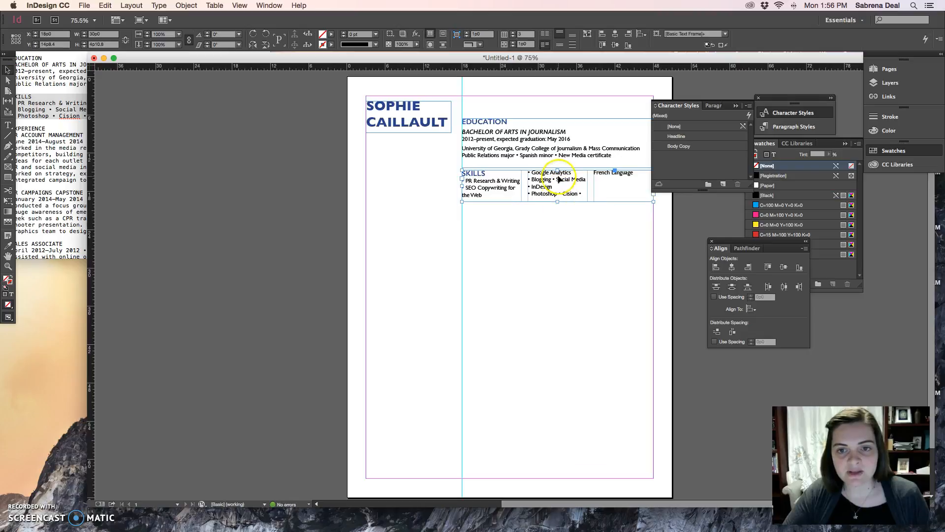
double_click(559, 179)
key("Return")
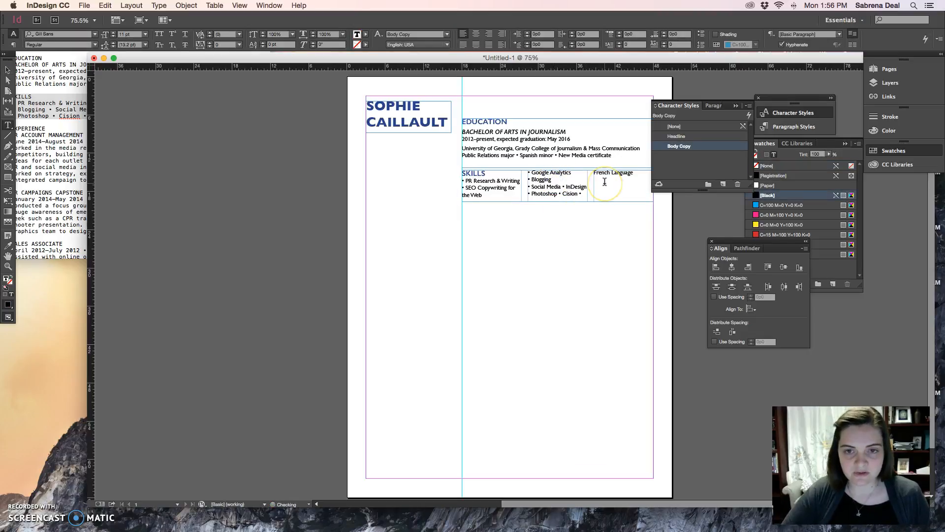
left_click(561, 187)
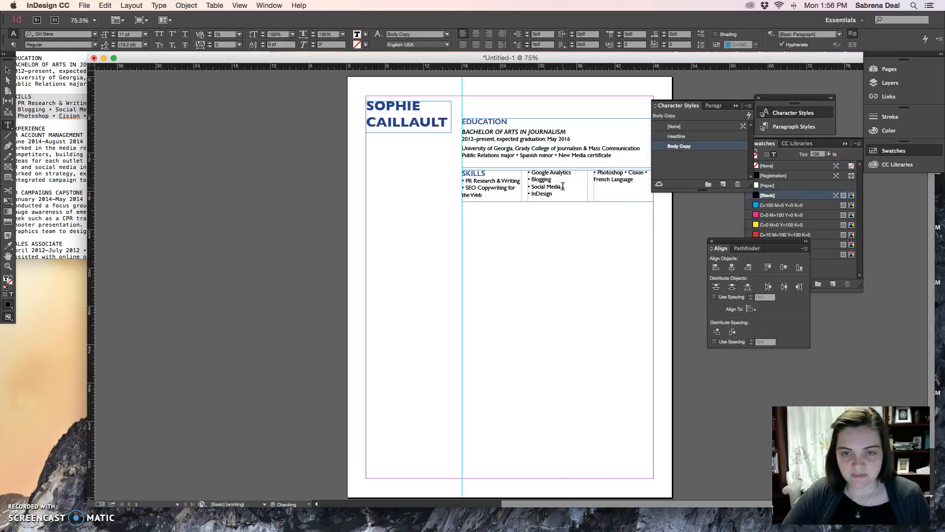
Step: Break the Photoshop line so Cision and French Language each start their own bulleted line
left_click(624, 175)
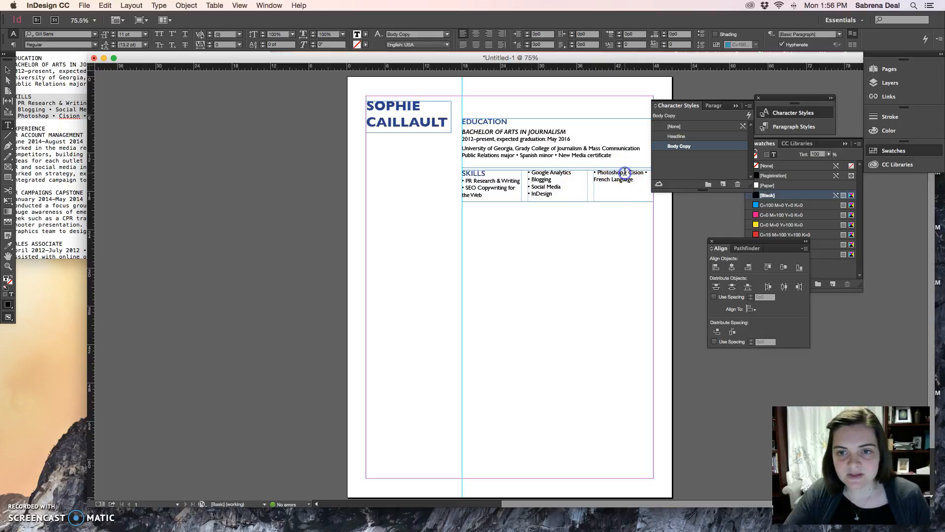
key("Return")
left_click(613, 179)
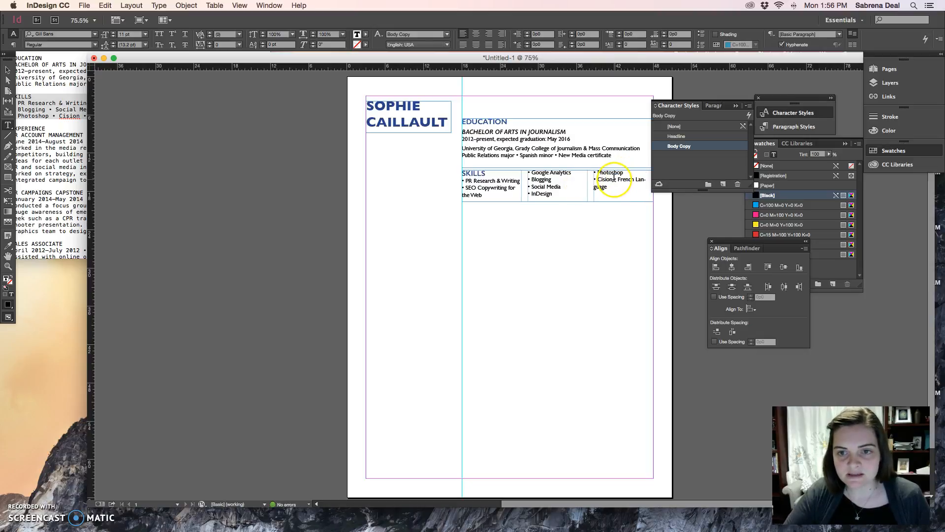
key("Return")
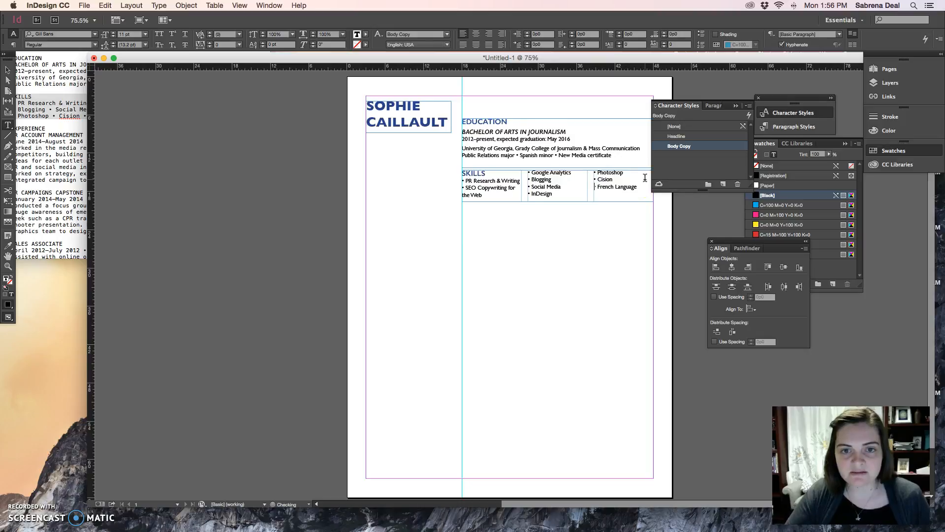
Step: Detach the Character Styles panel away from the text and widen the skills frame past the right margin to about 33p0
left_click(519, 198)
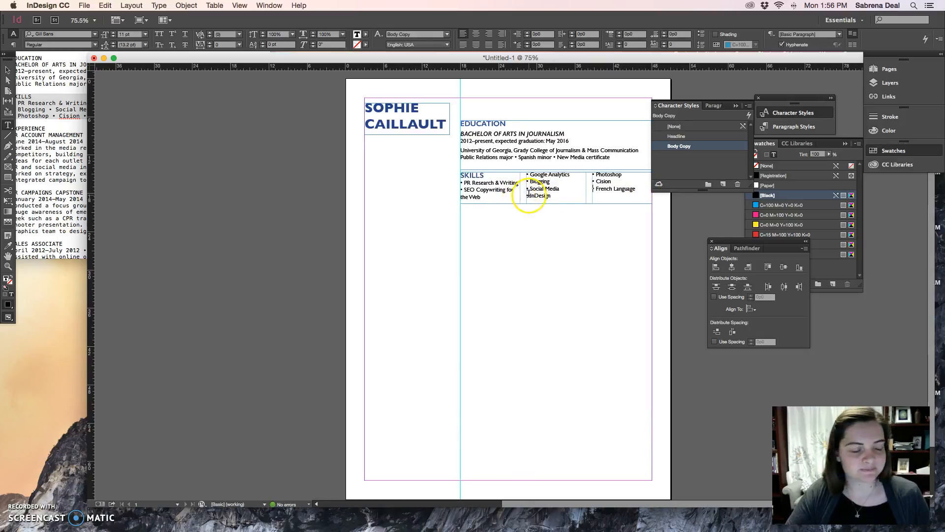
left_click(8, 69)
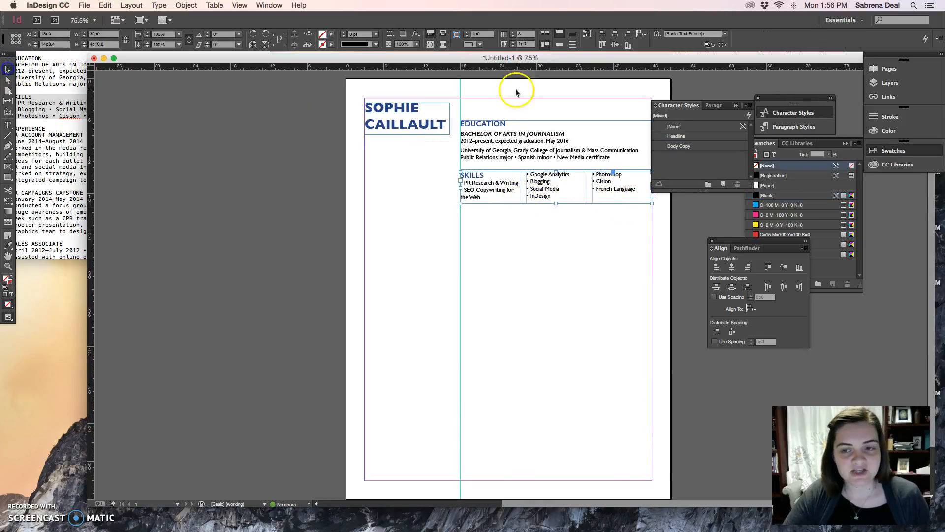
left_click_drag(684, 105, 719, 93)
left_click_drag(650, 202, 670, 202)
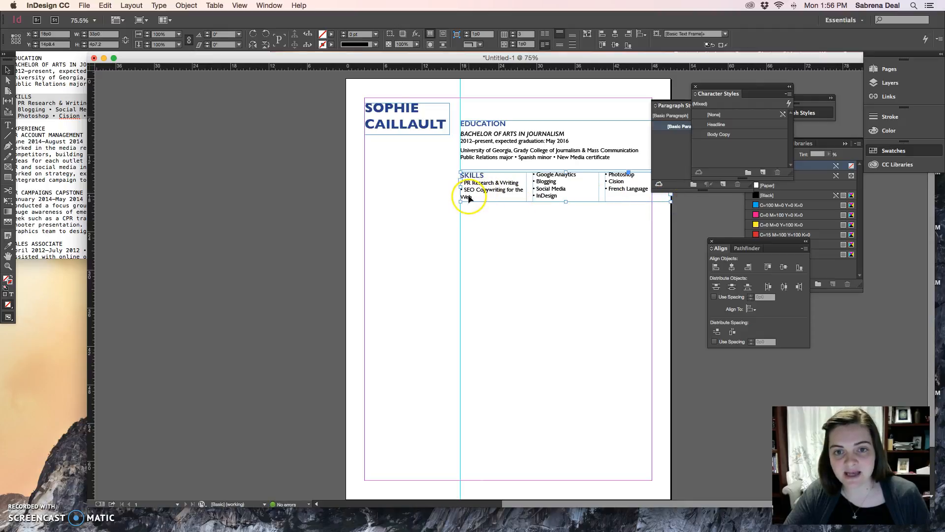
Step: Set the bulleted skills text to 10 pt and enlarge the three-column skills frame to about 34p0 wide and 5p2 high
left_click_drag(566, 202, 568, 203)
key("super+z")
double_click(498, 194)
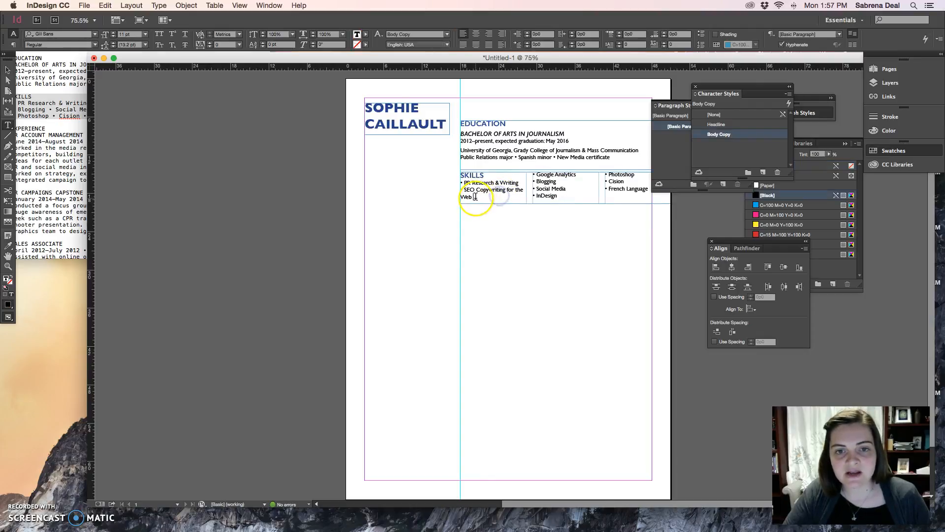
left_click_drag(484, 188, 613, 202)
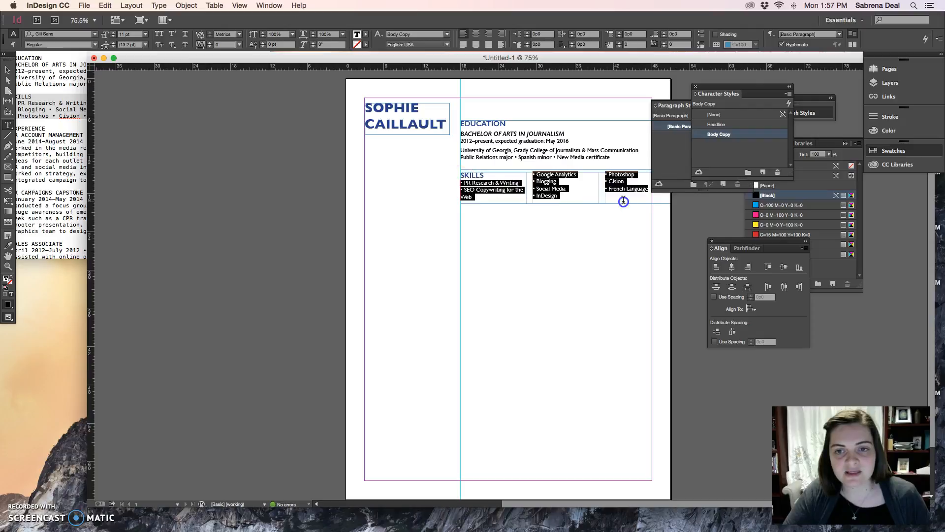
left_click(112, 38)
left_click(535, 194)
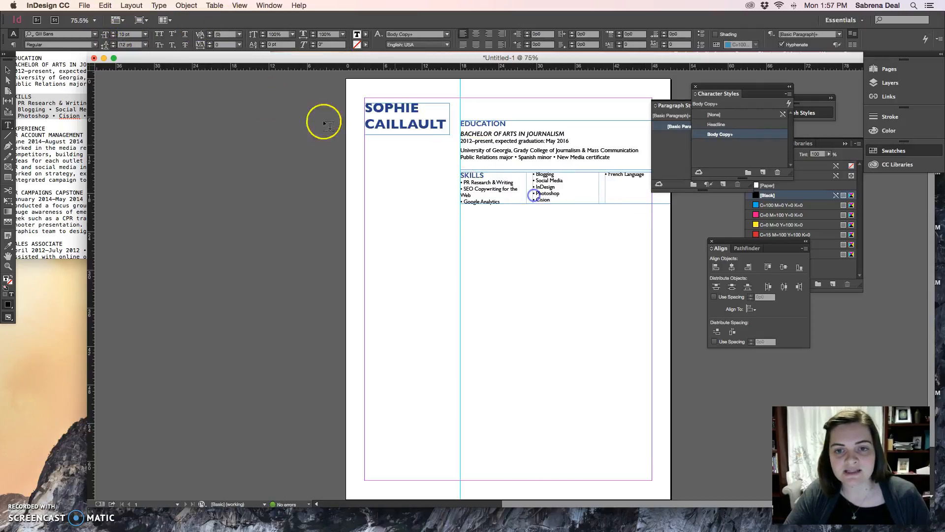
left_click(8, 69)
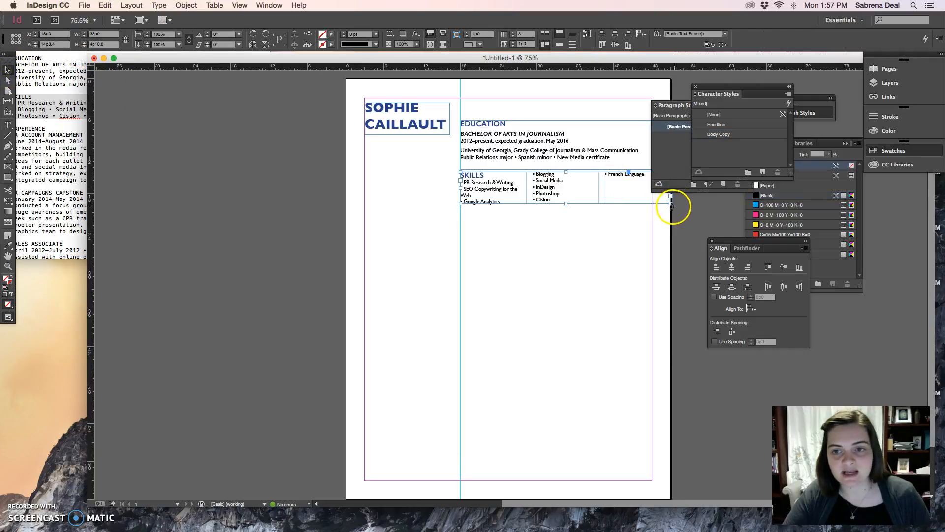
left_click_drag(670, 203, 677, 205)
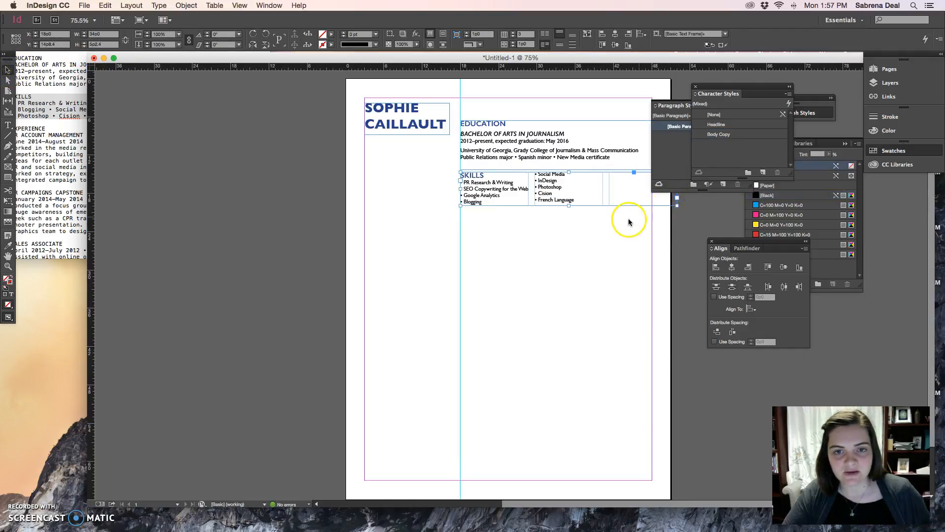
Step: Move the SKILLS heading into its own new text frame below the list and remove the empty line it leaves
double_click(487, 175)
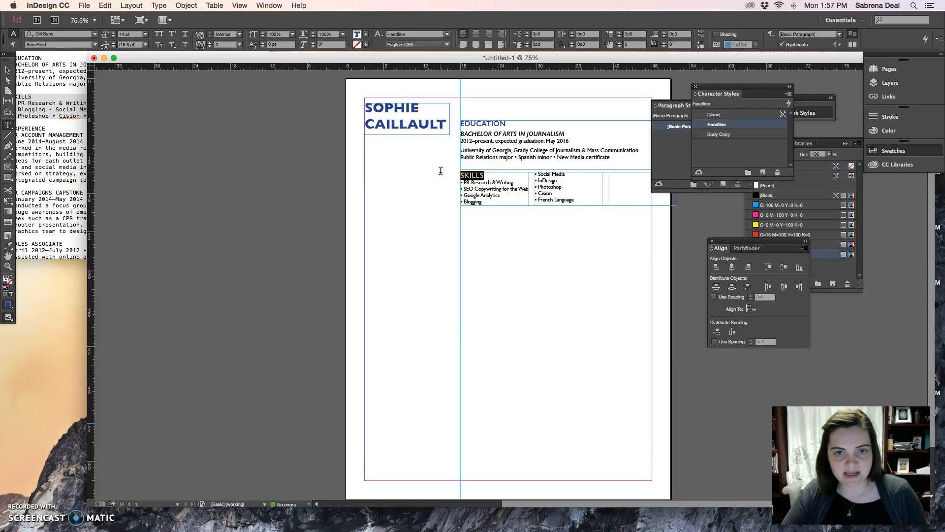
key("super+x")
left_click_drag(460, 220, 549, 239)
left_click(499, 229)
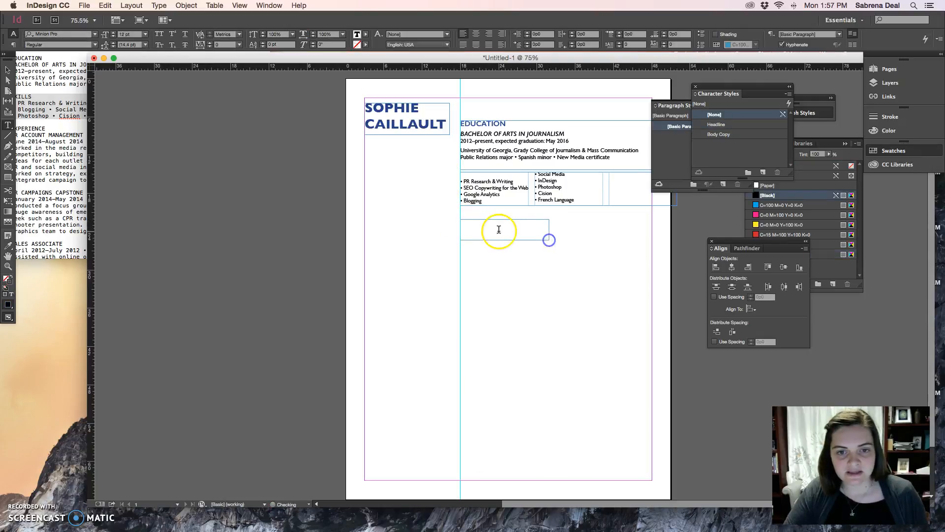
key("super+v")
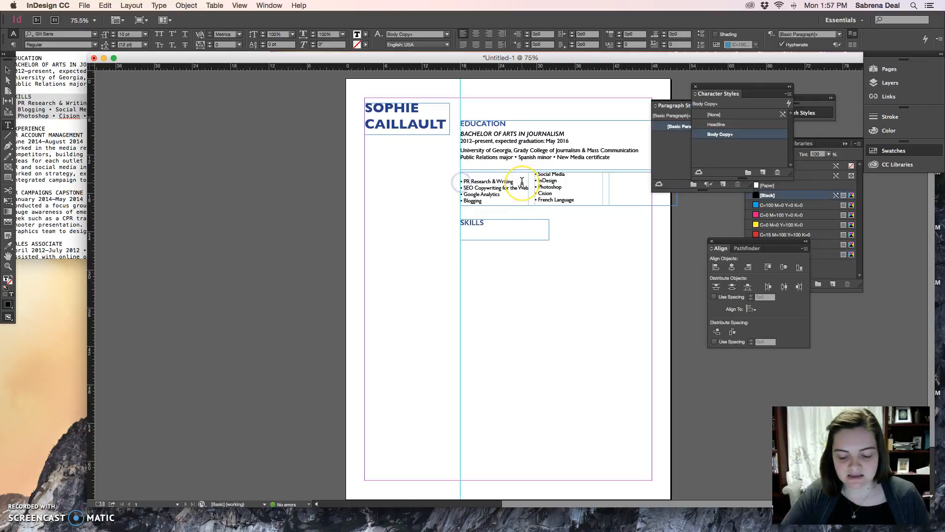
key("BackSpace")
Step: Shorten the skills list frame to about 3p5 and the SKILLS heading frame to about 1p5, placing the heading just above the list
left_click(7, 69)
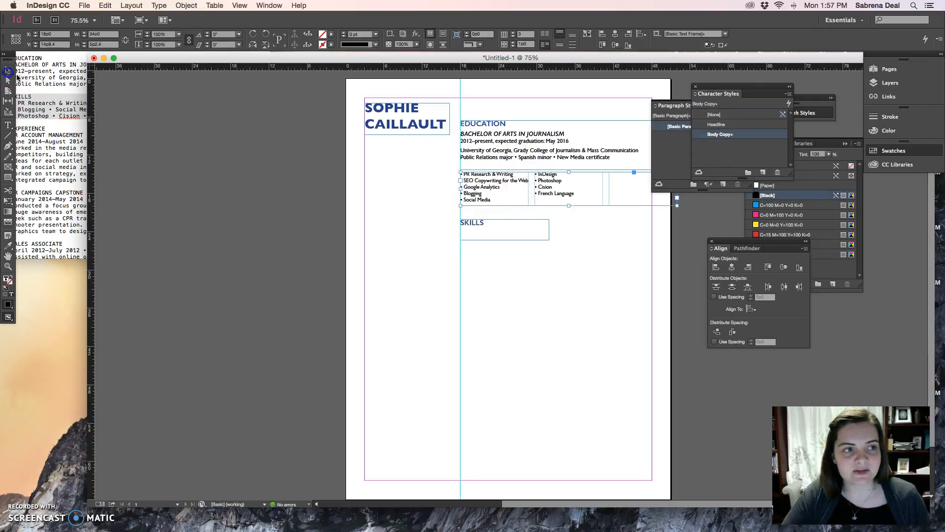
left_click_drag(568, 205, 589, 196)
left_click(495, 233)
left_click_drag(504, 239, 504, 228)
left_click_drag(479, 223, 479, 176)
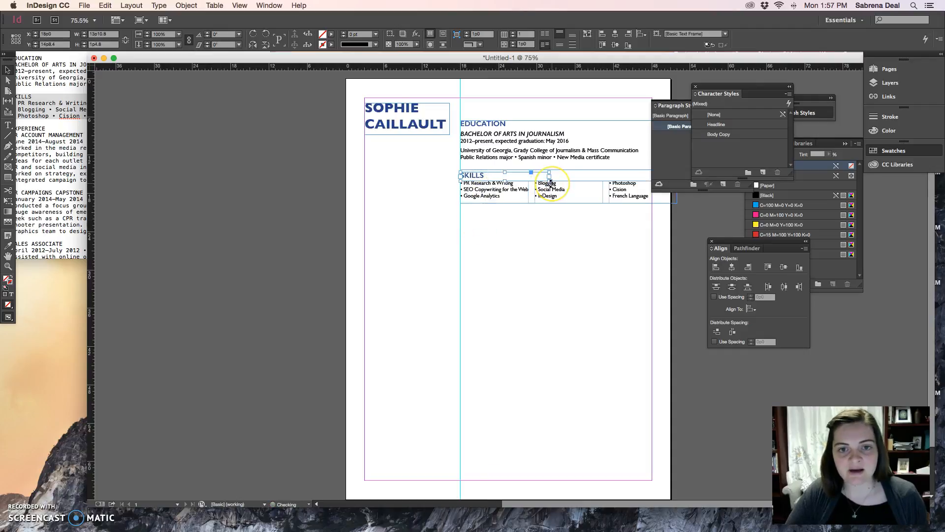
key("Up")
key("Up")
left_click(581, 232)
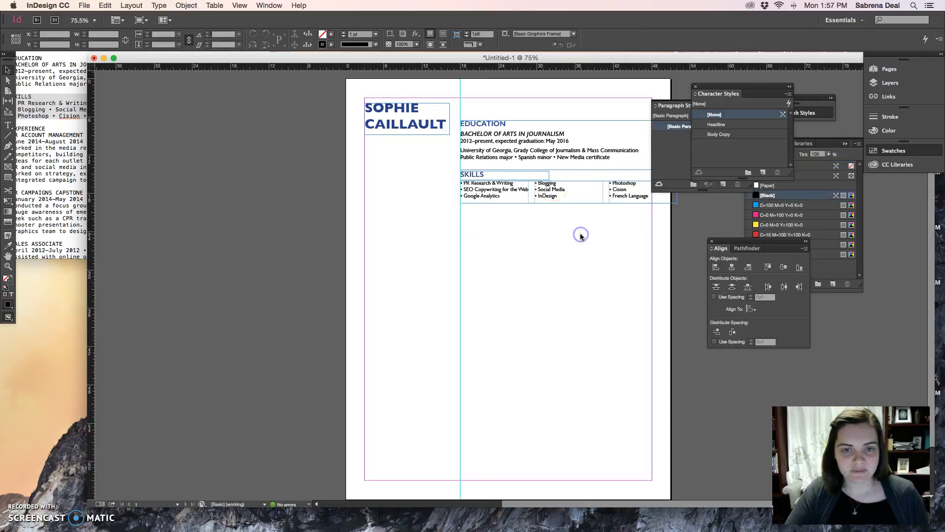
key("w")
left_click(471, 177)
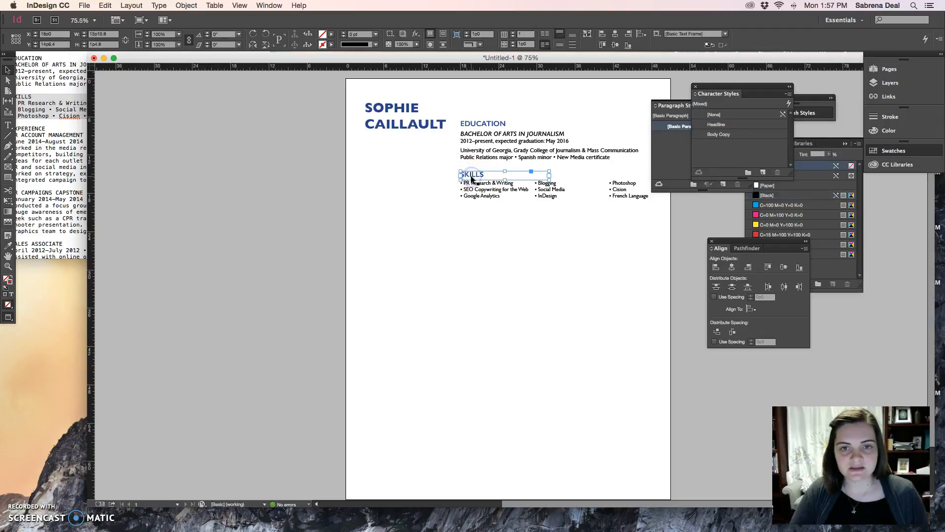
Step: Try narrowing the skills list frame to about 31p5 wide
left_click(630, 199)
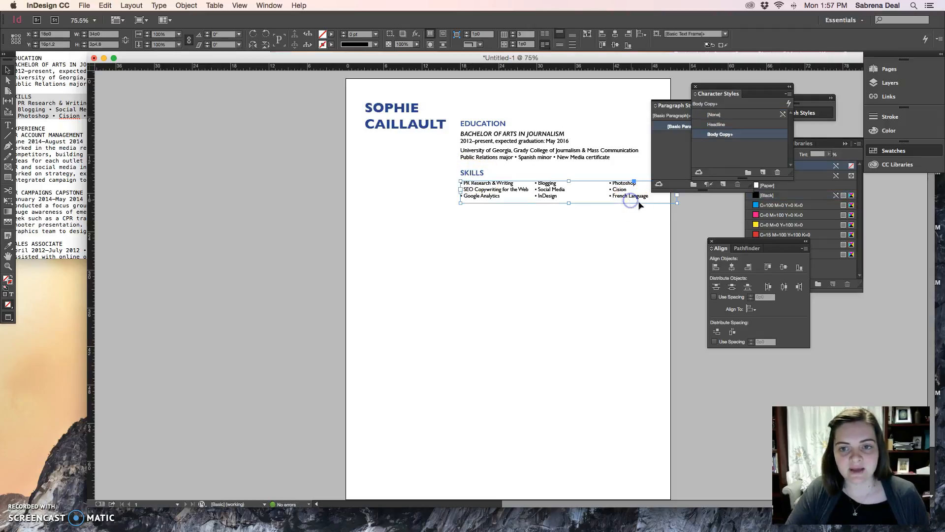
left_click_drag(676, 203, 661, 204)
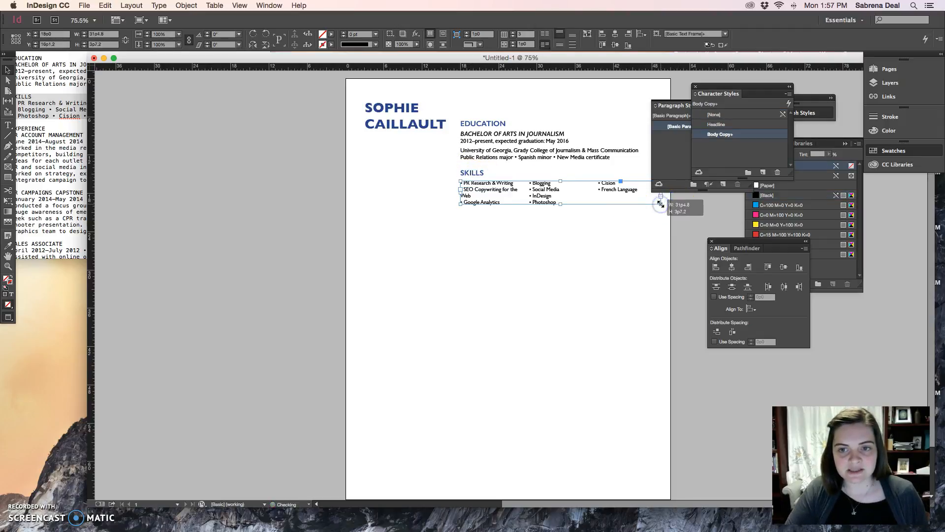
key("super+z")
left_click(635, 232)
left_click(644, 198)
left_click(648, 220)
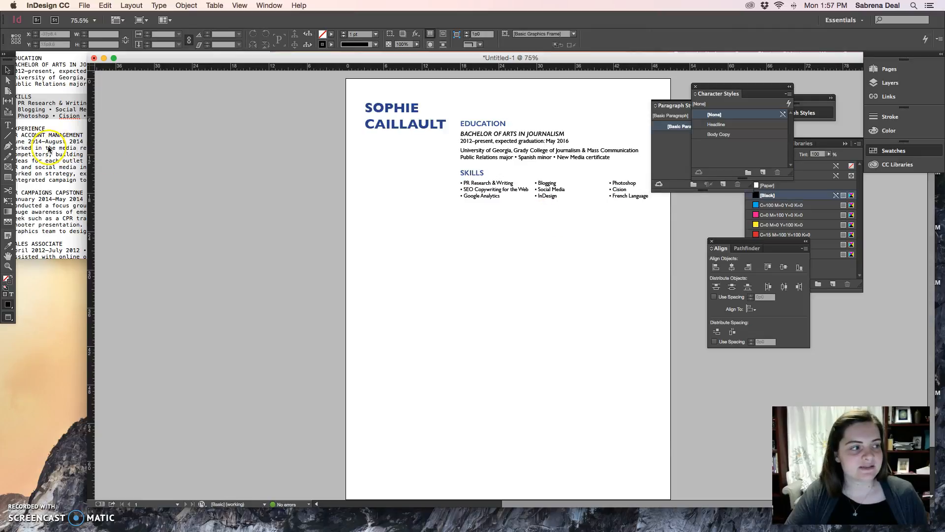
left_click(494, 254)
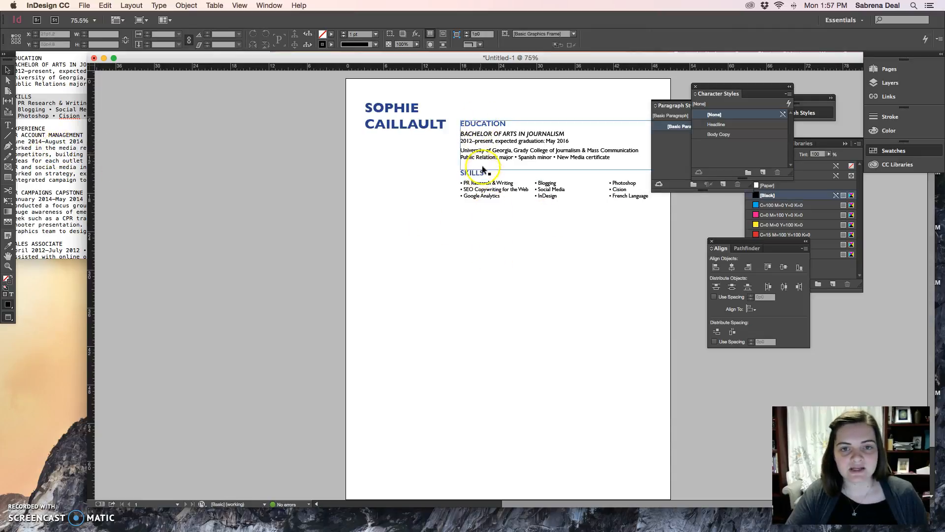
Step: Draw a text frame below the skills list at the vertical guide and paste the EXPERIENCE heading from the TextEdit document
left_click(16, 121)
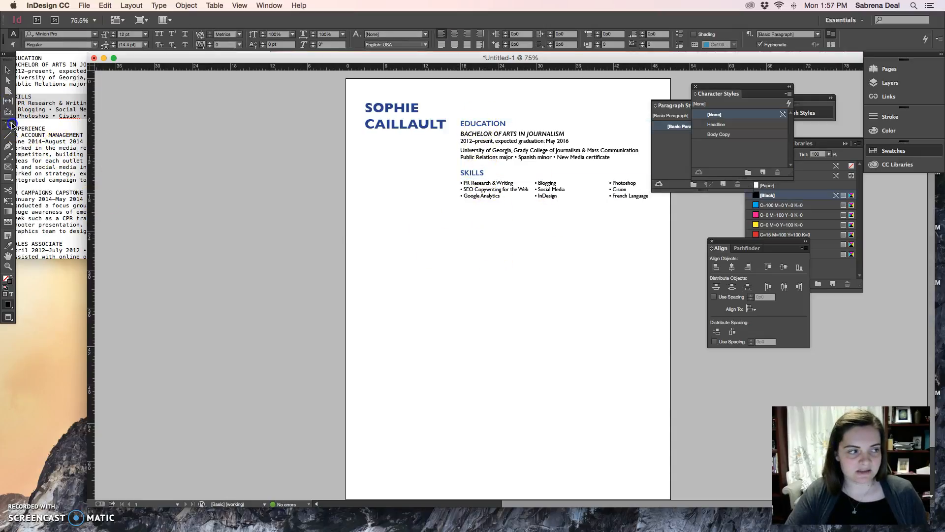
left_click_drag(460, 220, 542, 236)
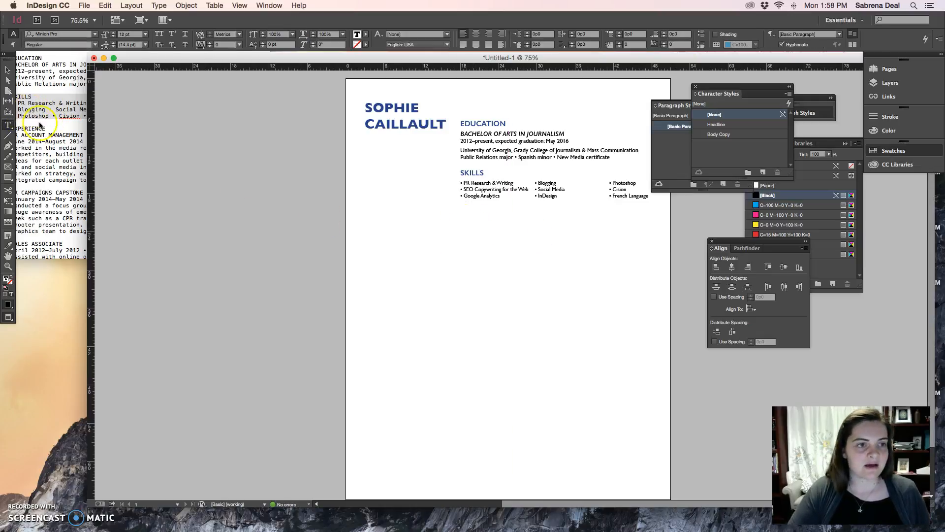
left_click(30, 110)
left_click_drag(46, 129, 11, 129)
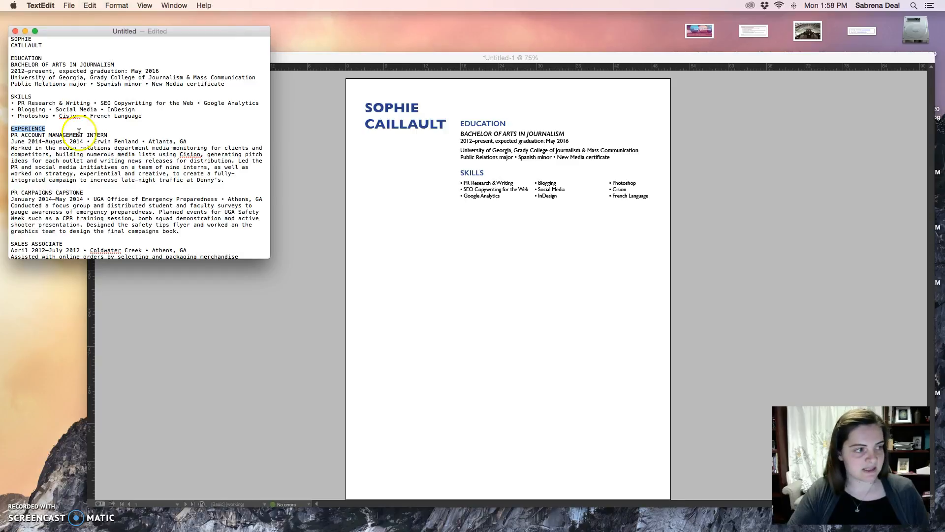
left_click(513, 238)
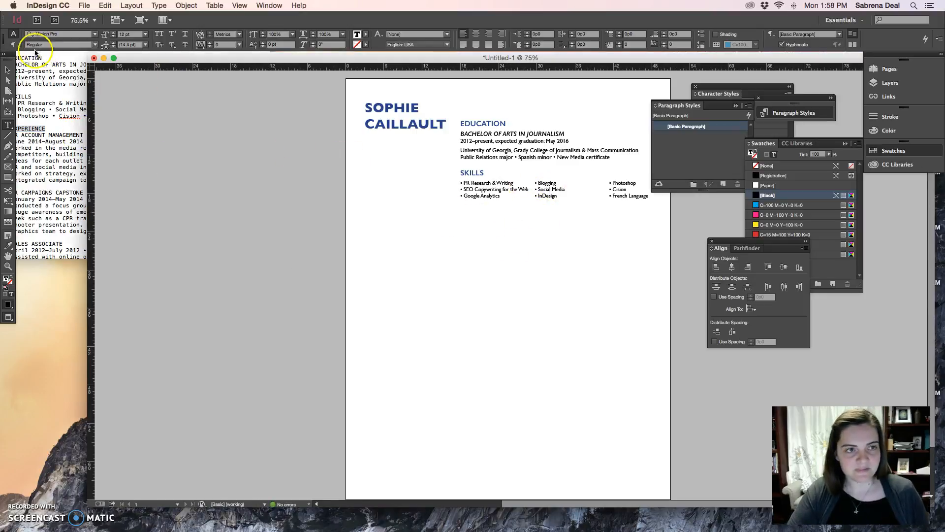
left_click(7, 70)
left_click(405, 230)
key("w")
double_click(495, 228)
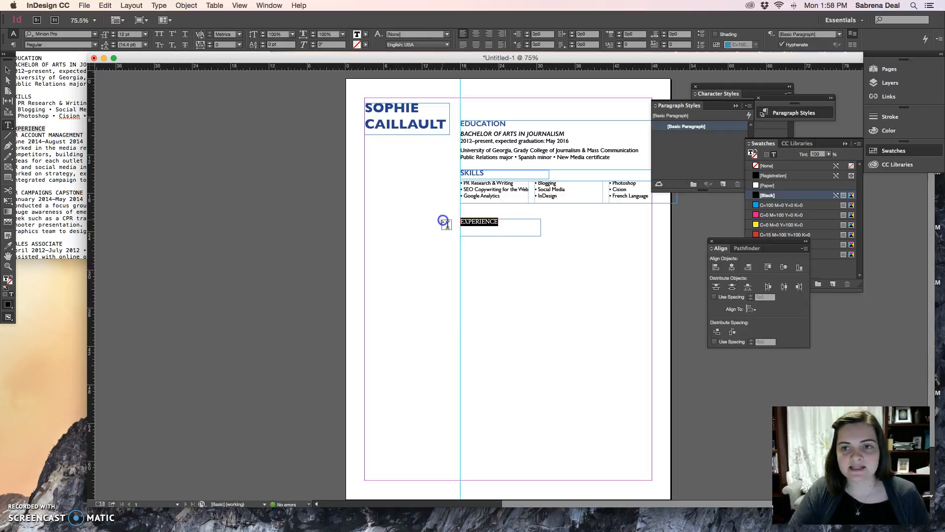
Step: Apply the Headline character style to EXPERIENCE and shorten its frame to fit the heading
left_click(720, 94)
left_click(725, 126)
left_click(6, 71)
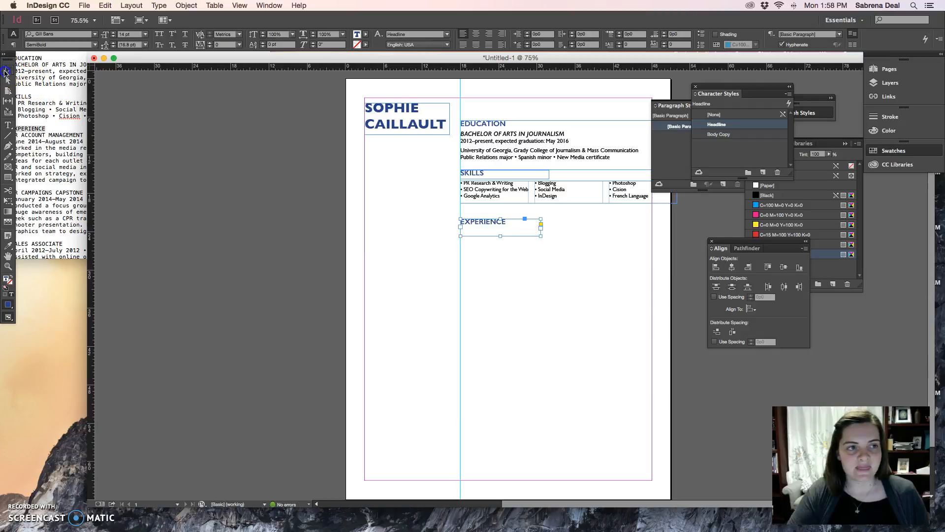
left_click_drag(500, 236, 500, 229)
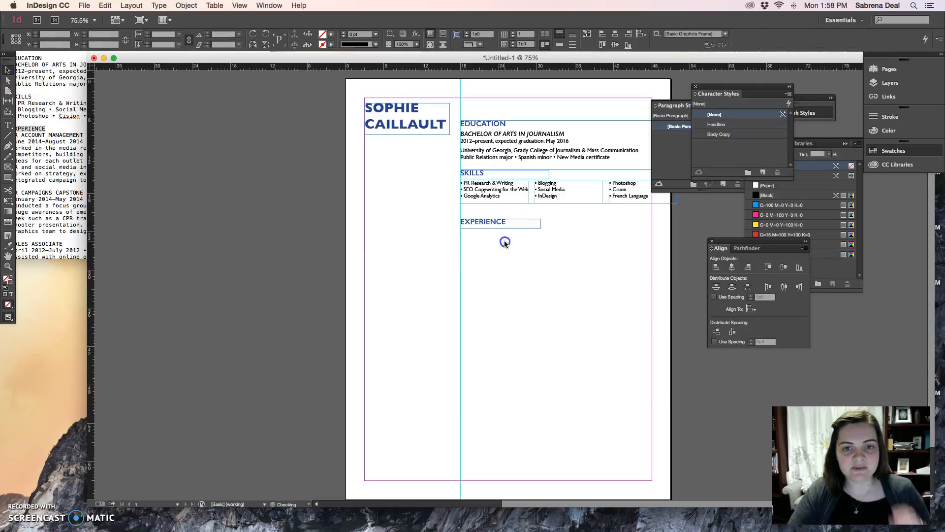
left_click(504, 242)
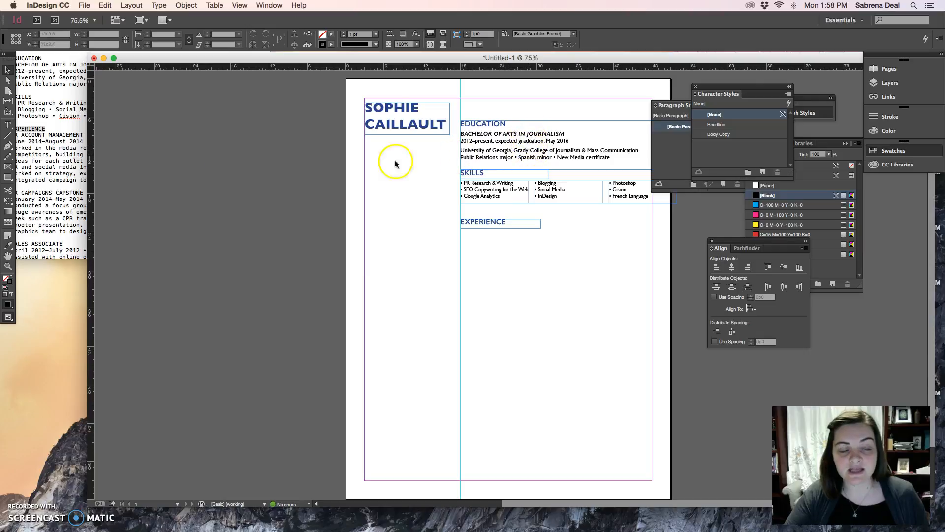
Step: Draw a text frame under EXPERIENCE from the guide to the right margin and paste the PR Account Management Intern entry from TextEdit
left_click(8, 125)
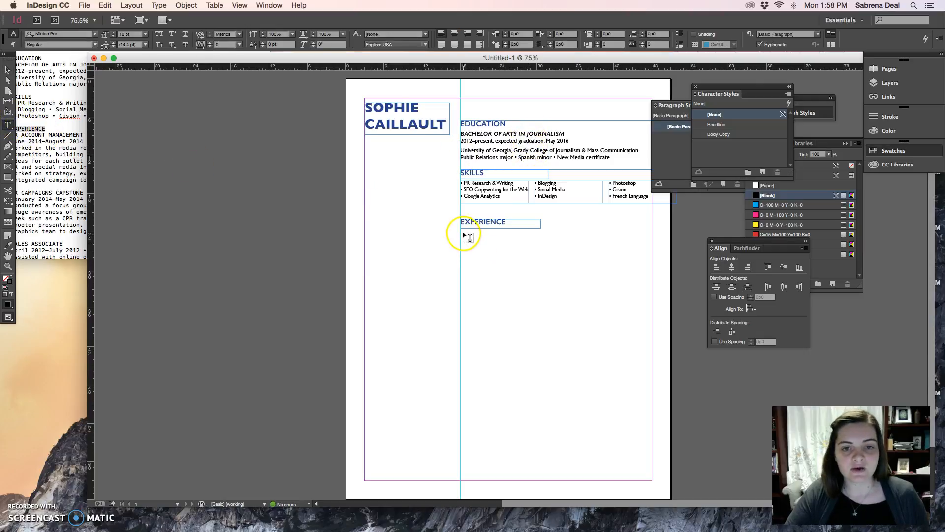
left_click_drag(461, 231, 652, 271)
left_click(48, 149)
left_click_drag(11, 134, 234, 179)
key("super+c")
left_click(317, 198)
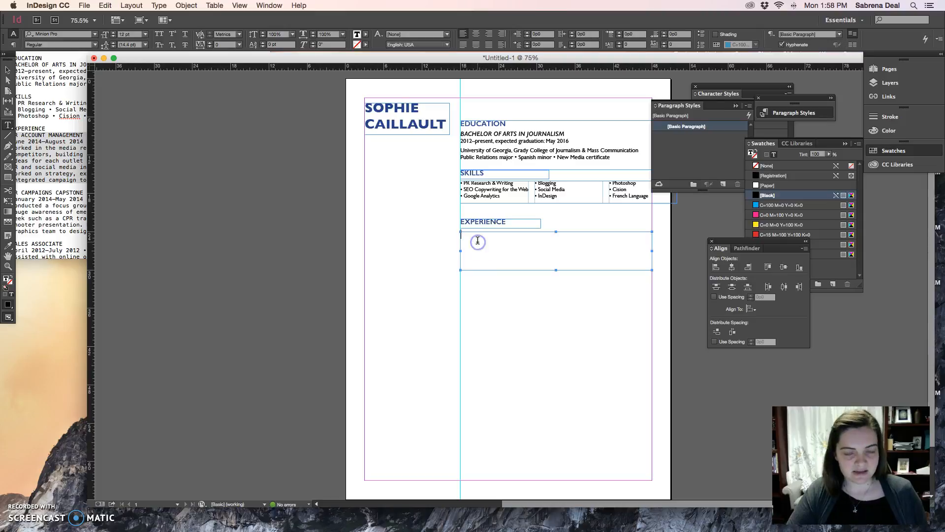
key("super+v")
Step: Create a character style named Subheadline from the BACHELOR OF ARTS IN JOURNALISM line
left_click_drag(572, 234, 423, 234)
left_click(723, 93)
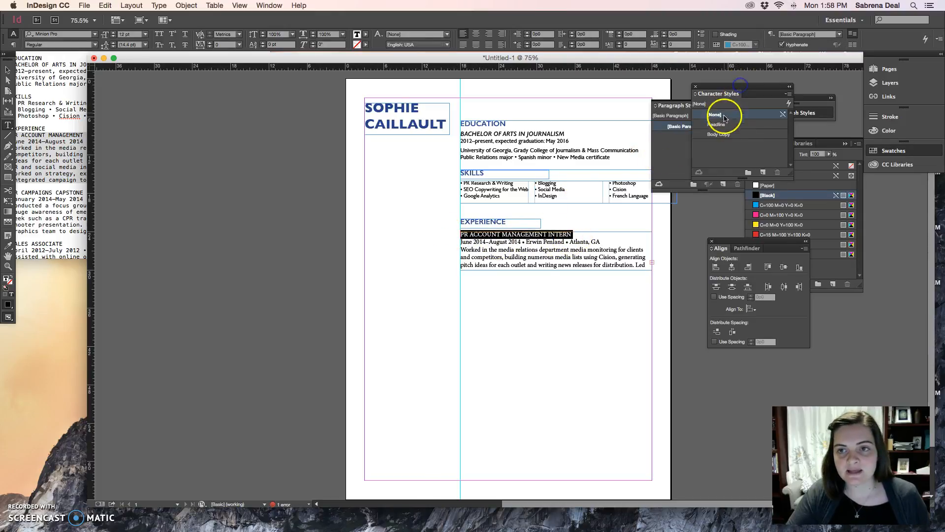
left_click_drag(565, 134, 476, 133)
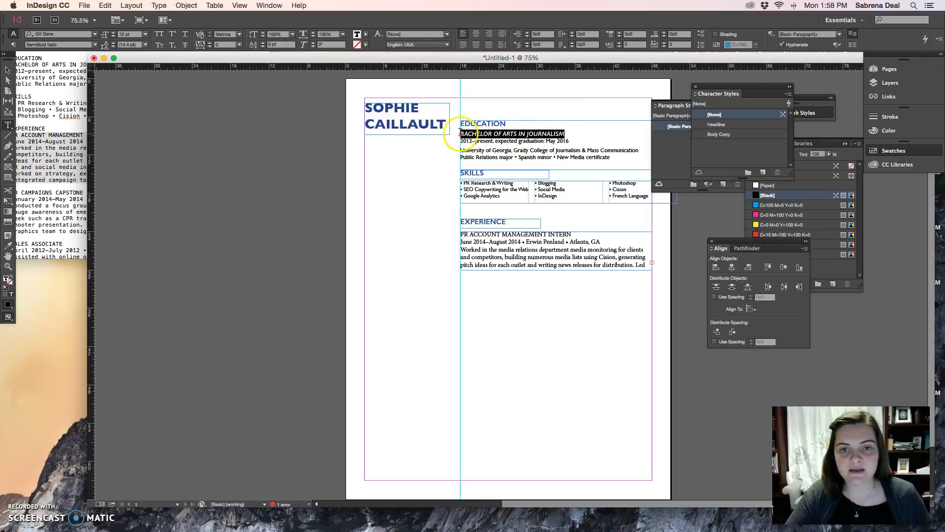
left_click(763, 173)
double_click(723, 145)
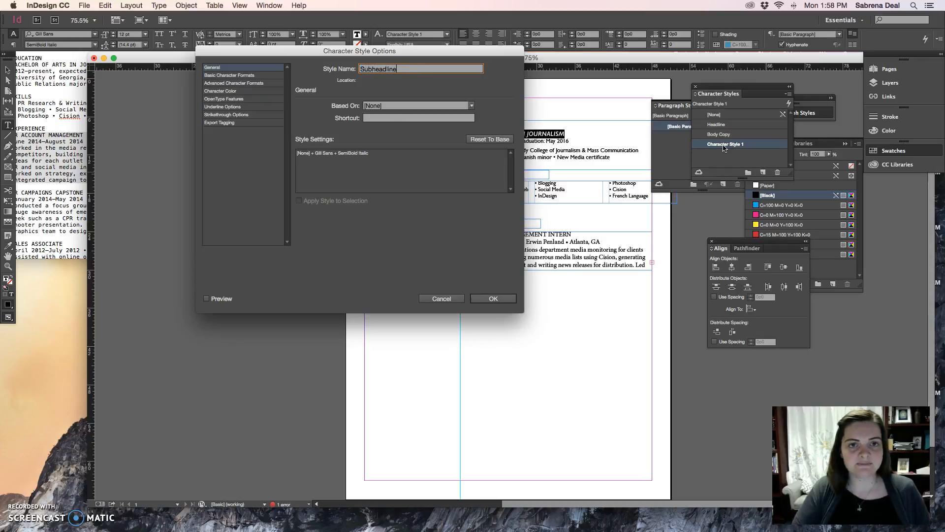
left_click(492, 299)
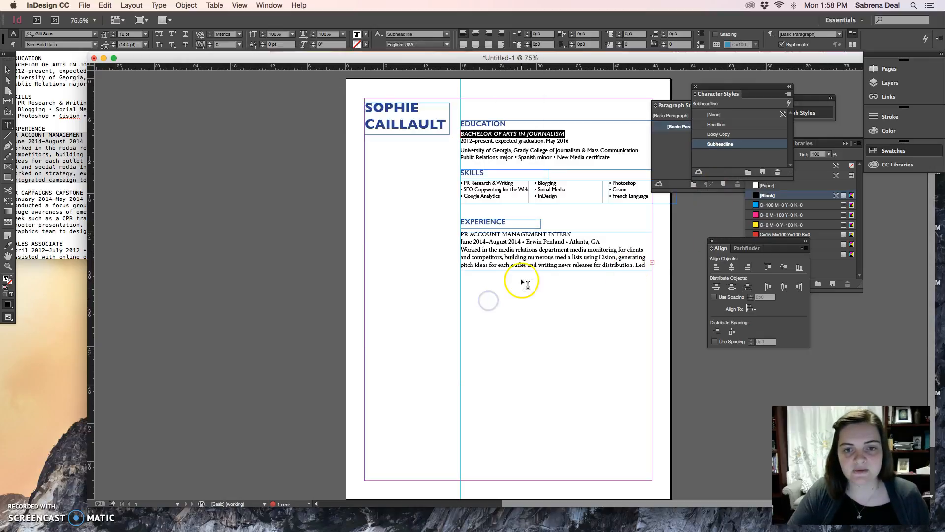
Step: Apply the Subheadline character style to PR ACCOUNT MANAGEMENT INTERN
left_click_drag(571, 235, 448, 235)
left_click(725, 144)
left_click(564, 248)
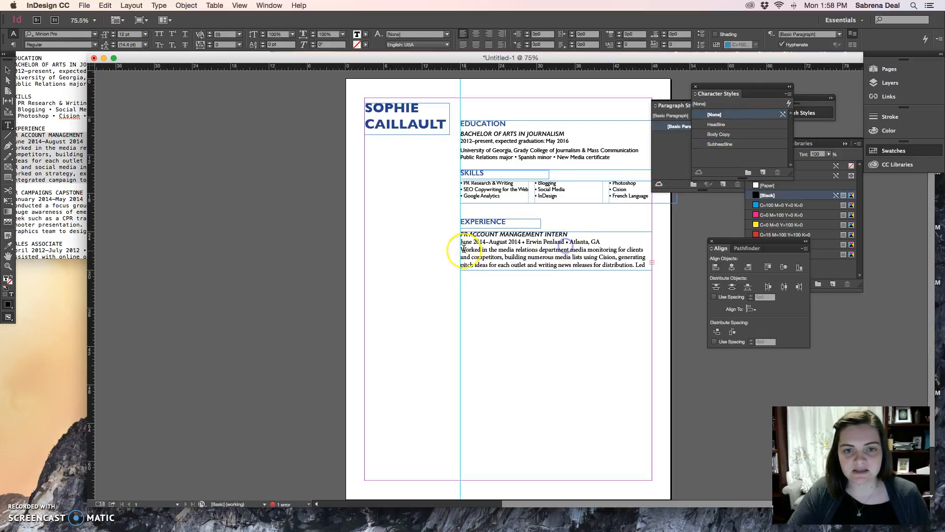
Step: Extend the intern entry's frame downward to fit all its text and apply Body Copy to the date line and description
left_click_drag(461, 241, 616, 269)
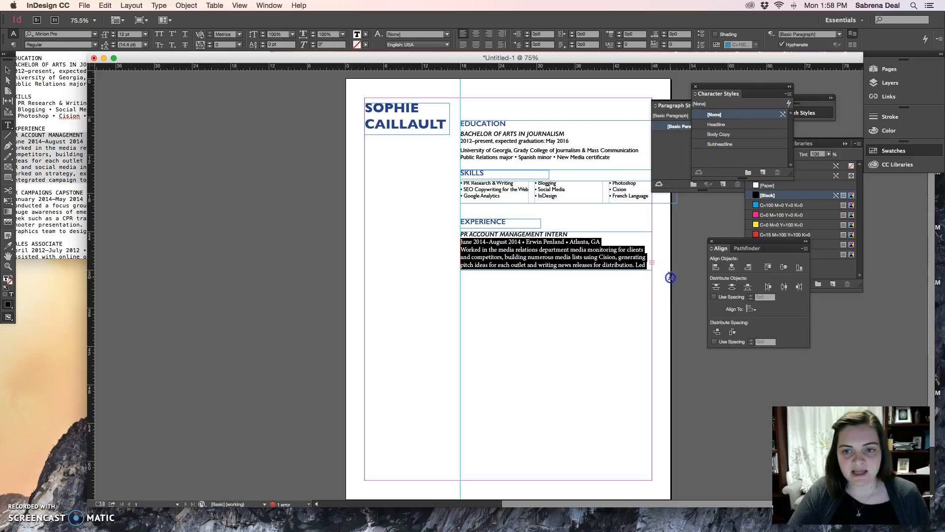
left_click(7, 72)
left_click(566, 266)
left_click_drag(555, 269, 429, 245)
double_click(572, 284)
left_click(719, 133)
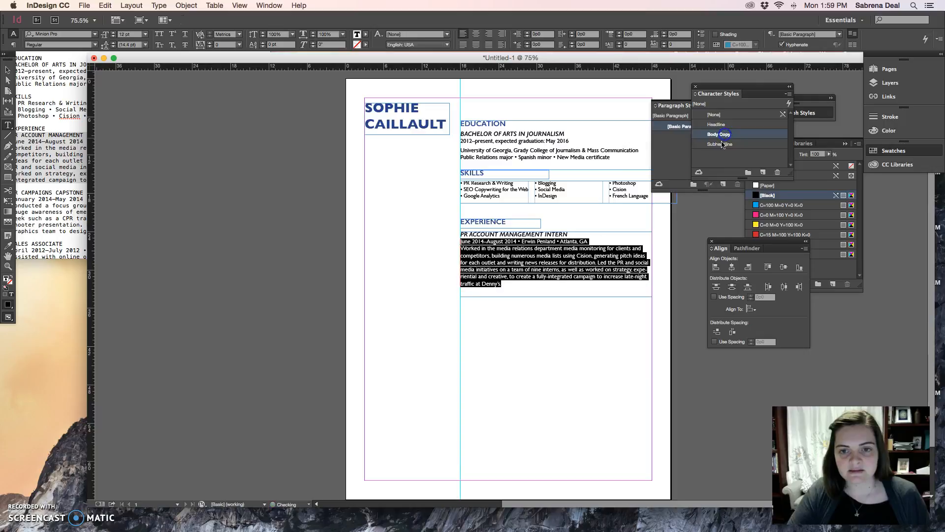
left_click(560, 285)
Step: Insert a blank line between the intern entry's date line and its description
left_click(590, 241)
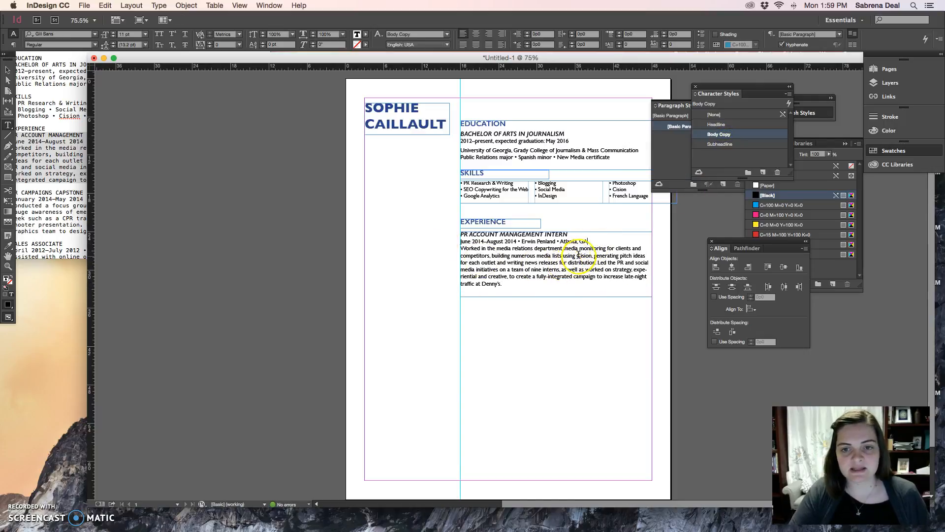
key("Return")
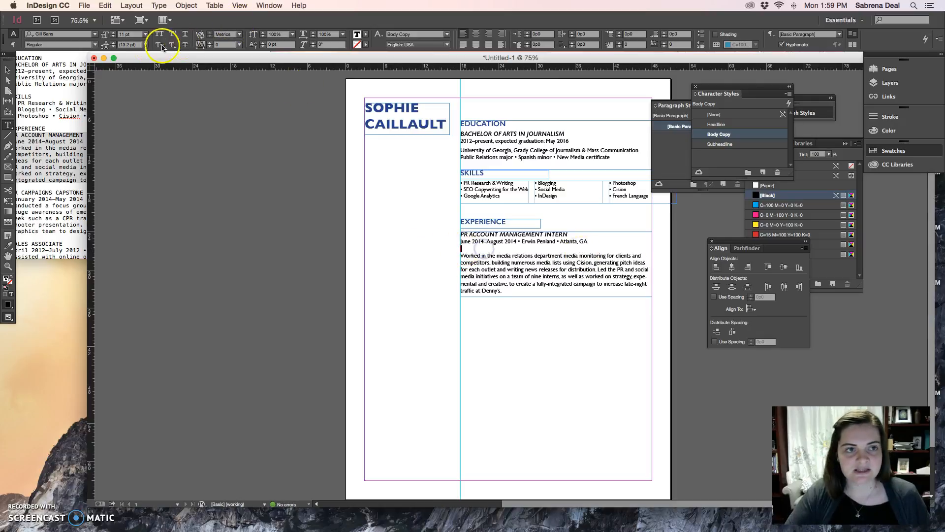
Step: Set the leading of the blank line between the intern entry's date line and description to 4 pt
type("rp")
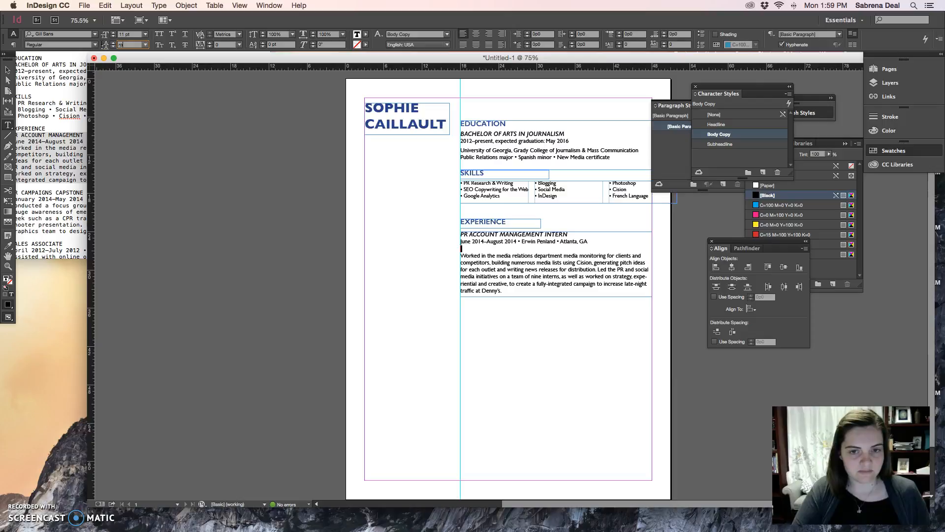
type("t")
key("Return")
left_click(495, 283)
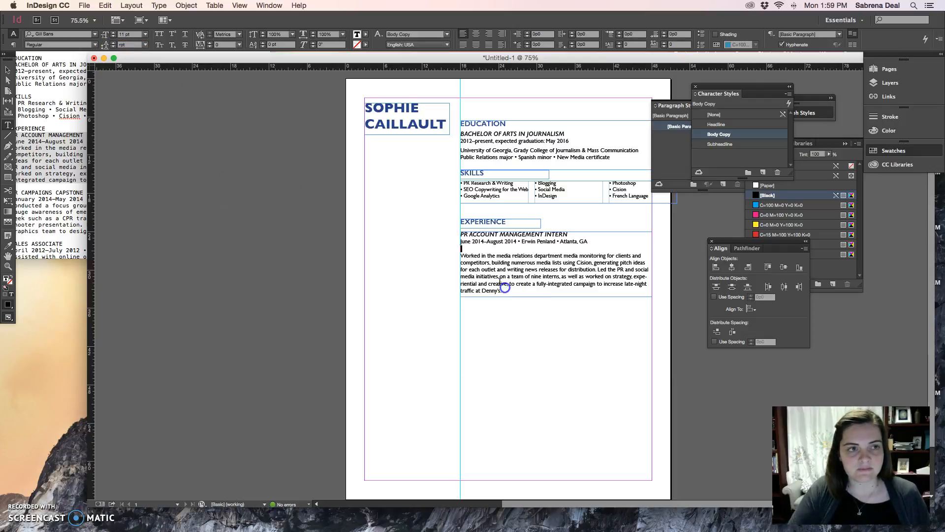
type("4 pt")
key("Return")
left_click(510, 271)
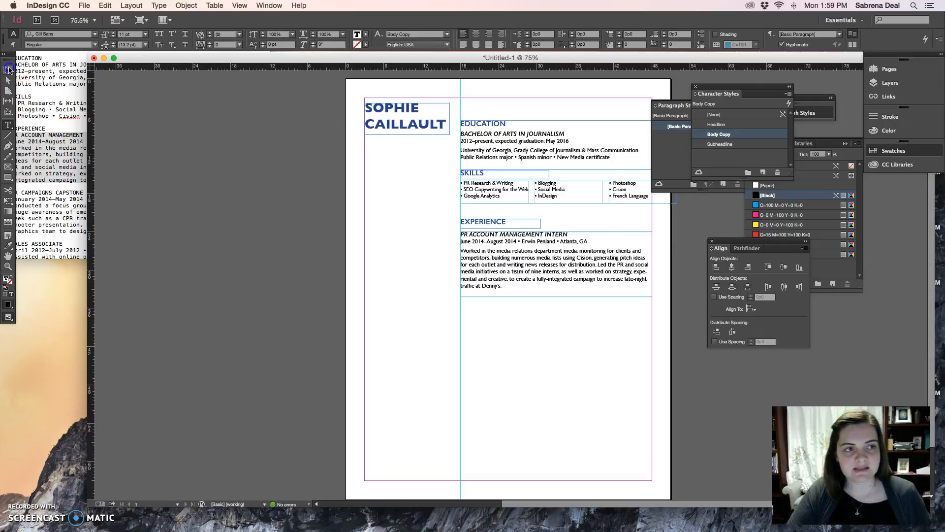
Step: Deselect the text and preview the page without frame edges and guides
left_click(9, 70)
left_click(414, 272)
key("w")
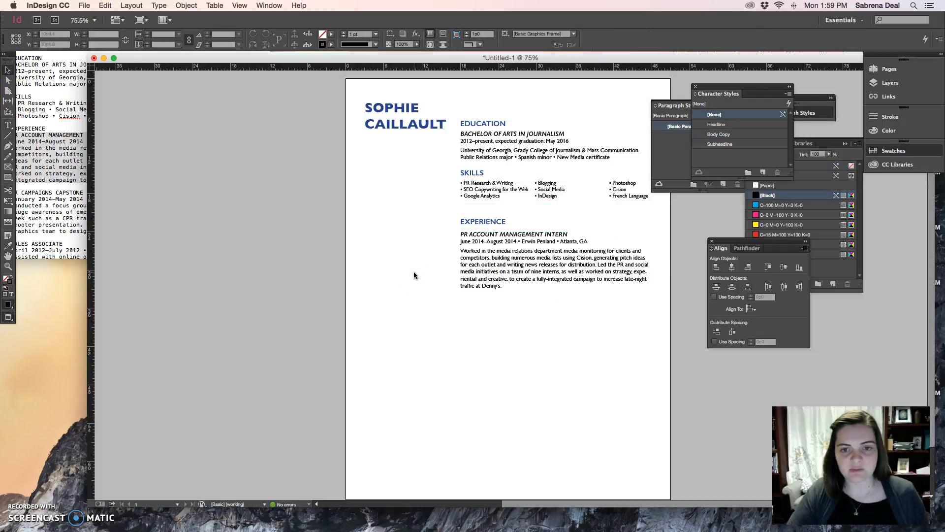
Step: Nudge the PR ACCOUNT MANAGEMENT INTERN frame slightly up toward the EXPERIENCE heading
left_click(492, 239)
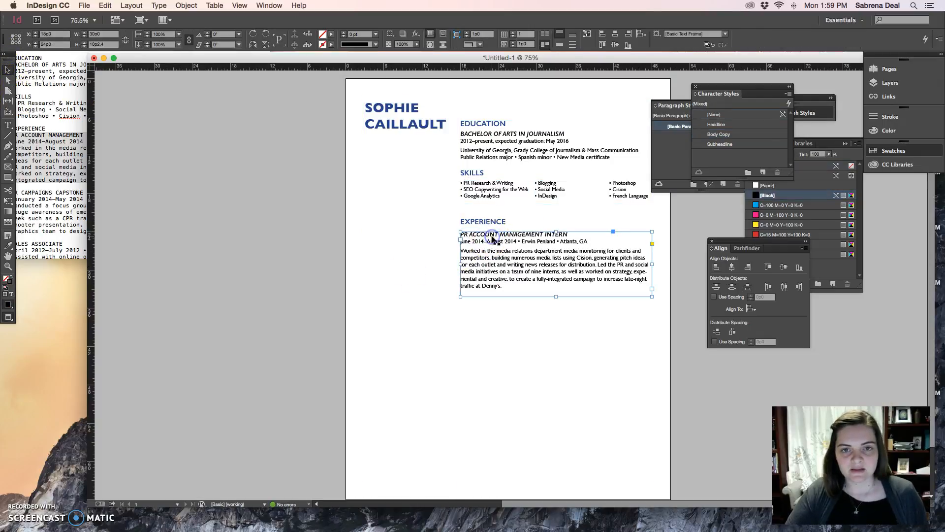
key("Up")
key("Up")
key("Up")
key("Up")
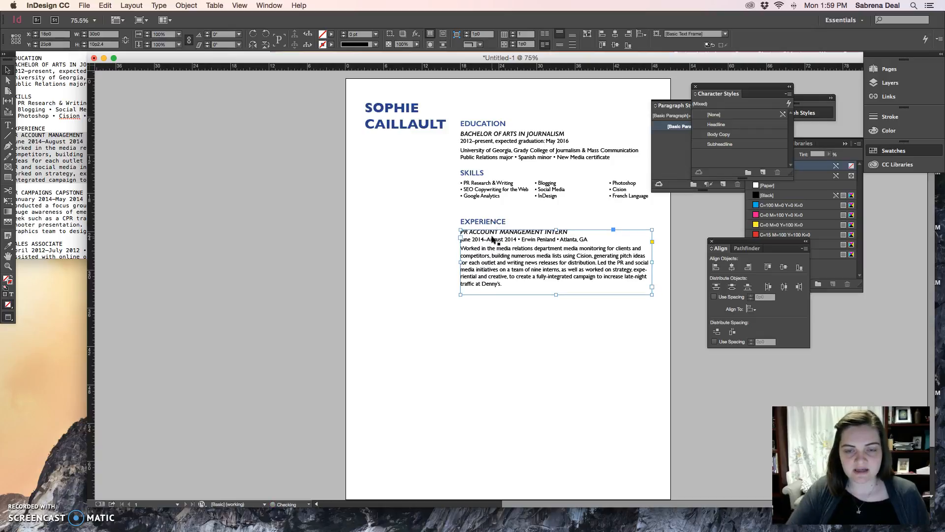
left_click(411, 267)
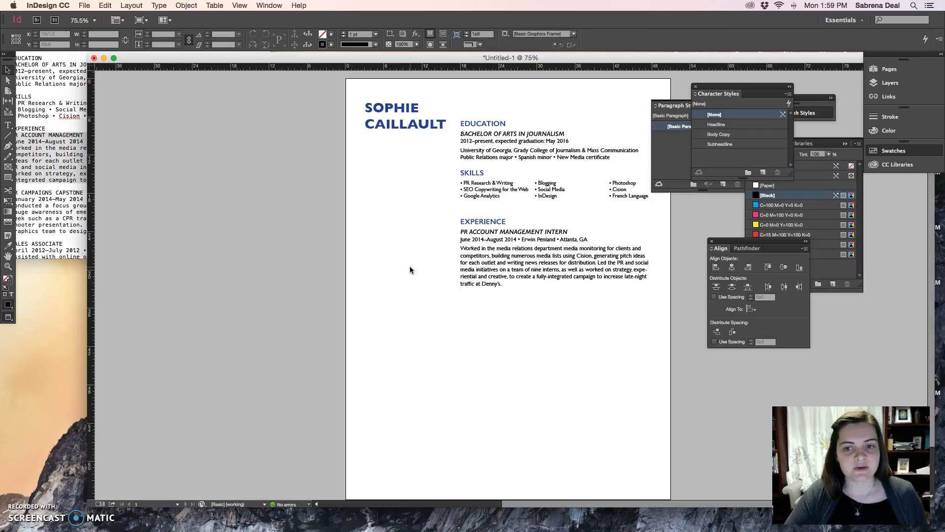
Step: Draw a horizontal line 30p0 long beneath the intern entry and set its stroke type to Dashed
left_click(9, 136)
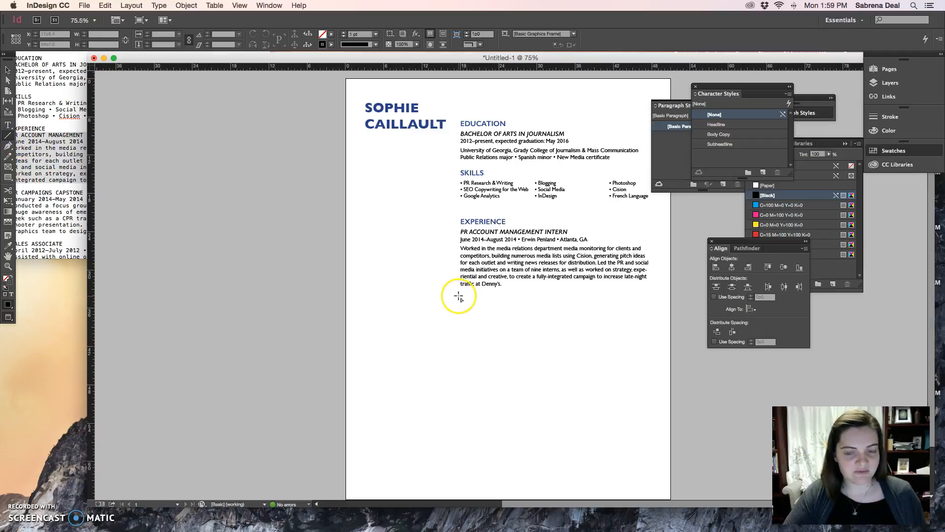
left_click_drag(460, 296, 652, 305)
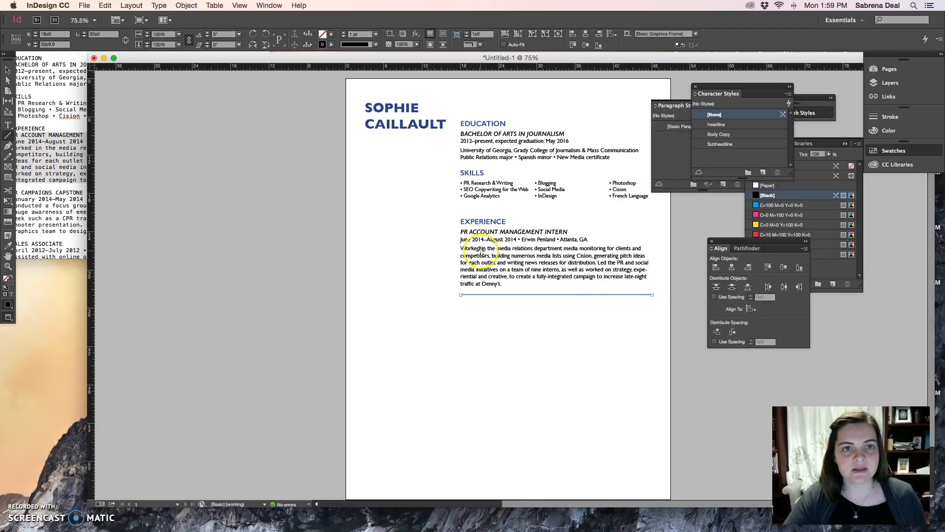
left_click(357, 44)
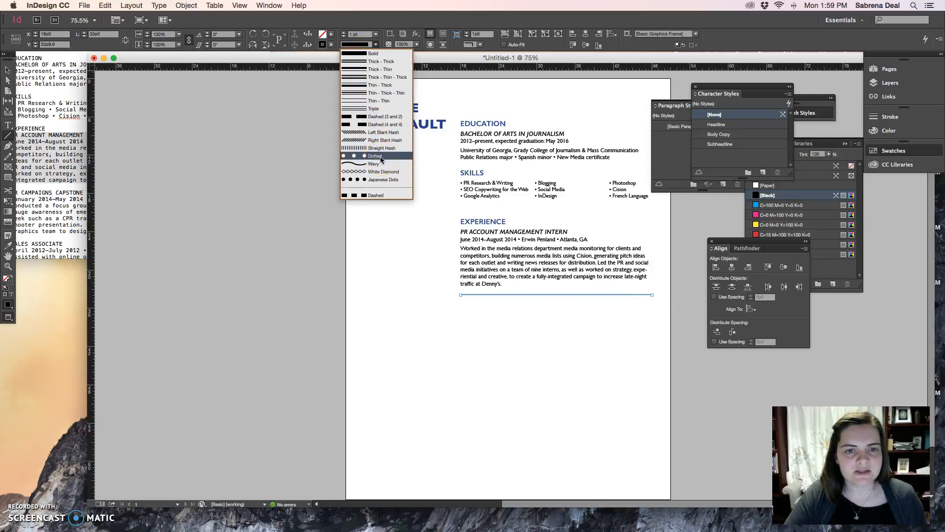
left_click(382, 196)
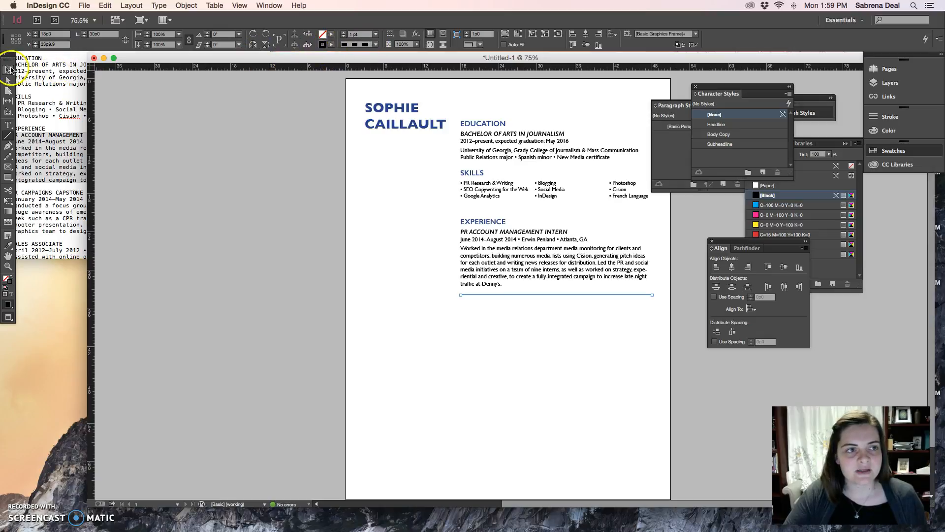
left_click(412, 343)
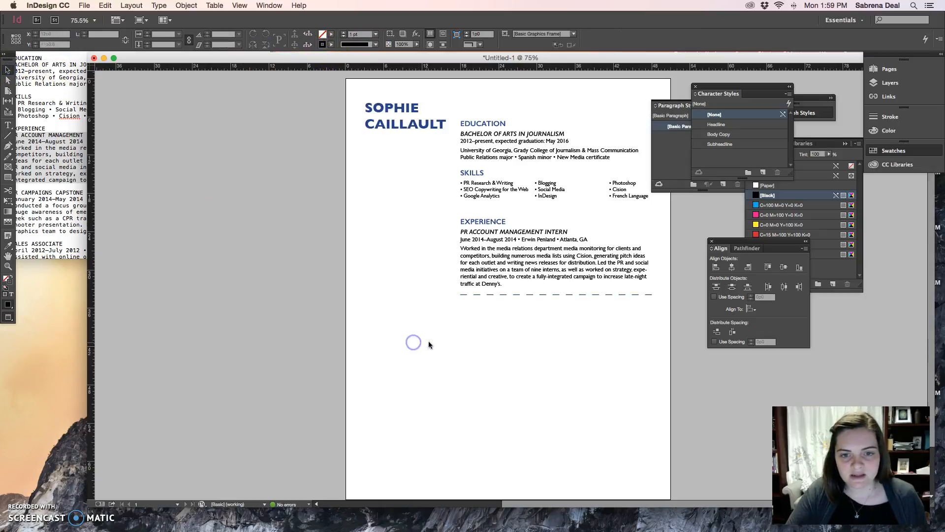
Step: Set the dashed line's stroke weight to 0.5 pt
left_click(583, 295)
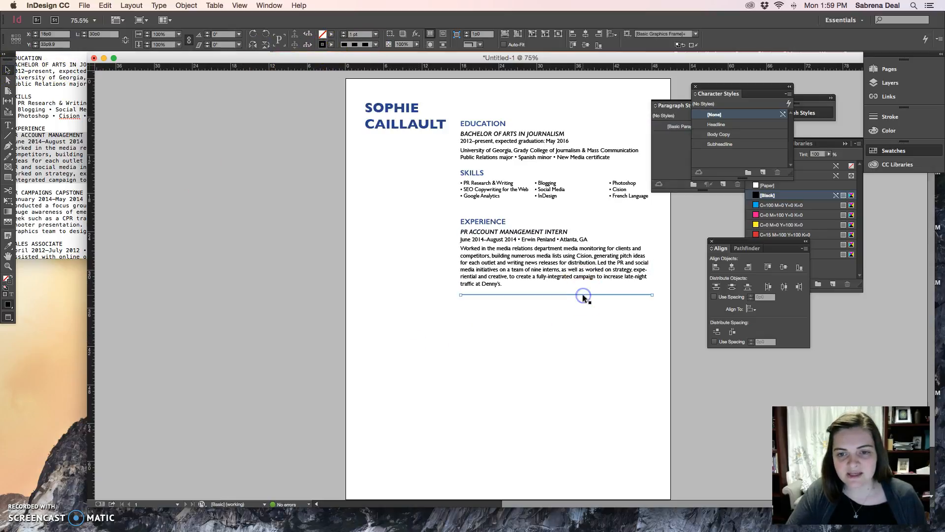
left_click(343, 37)
left_click(361, 35)
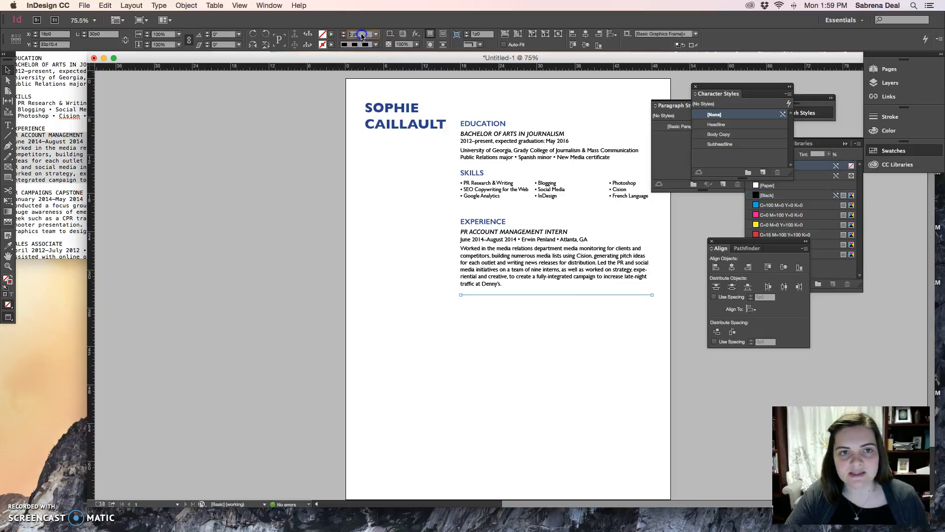
type(".5")
key("Return")
left_click(590, 326)
Step: Set the dashed line's stroke weight to 0.2 pt and nudge it slightly up toward the intern description
left_click(582, 294)
left_click(358, 35)
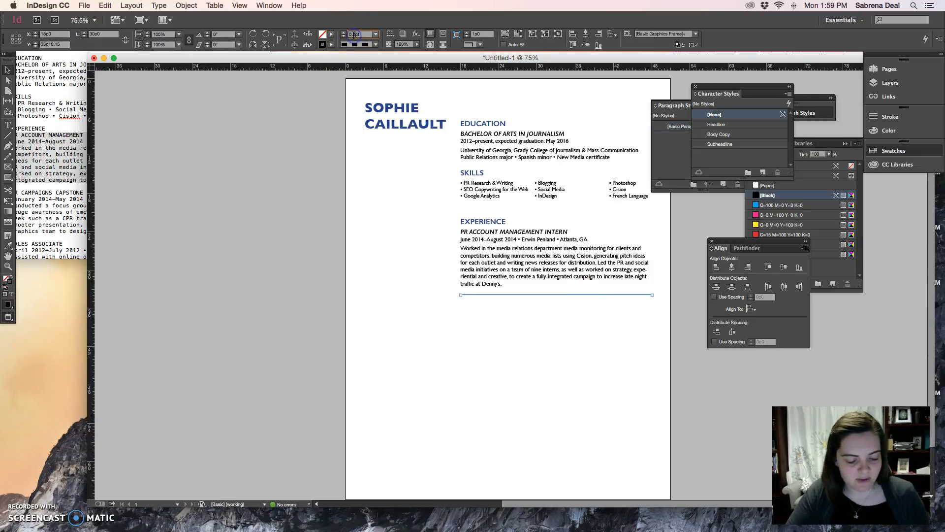
left_click(603, 332)
left_click(581, 296)
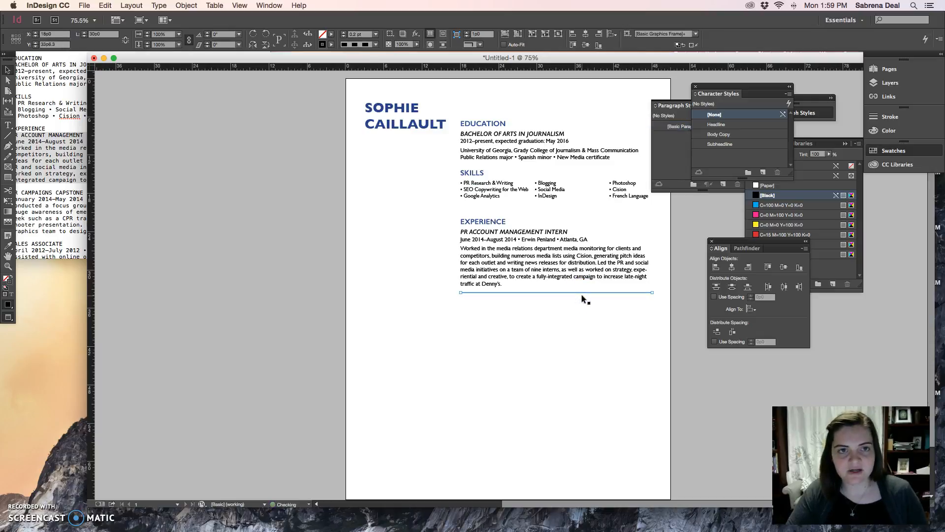
left_click(366, 44)
left_click(373, 194)
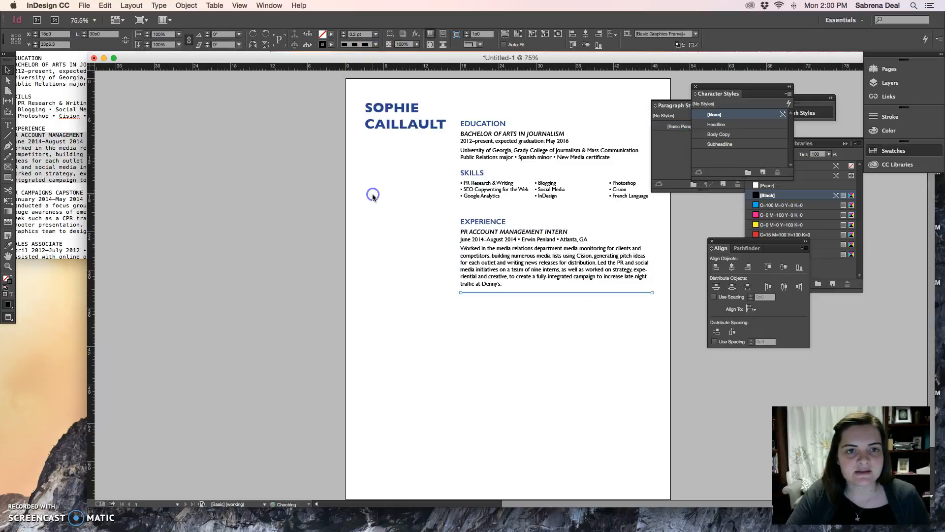
left_click(566, 378)
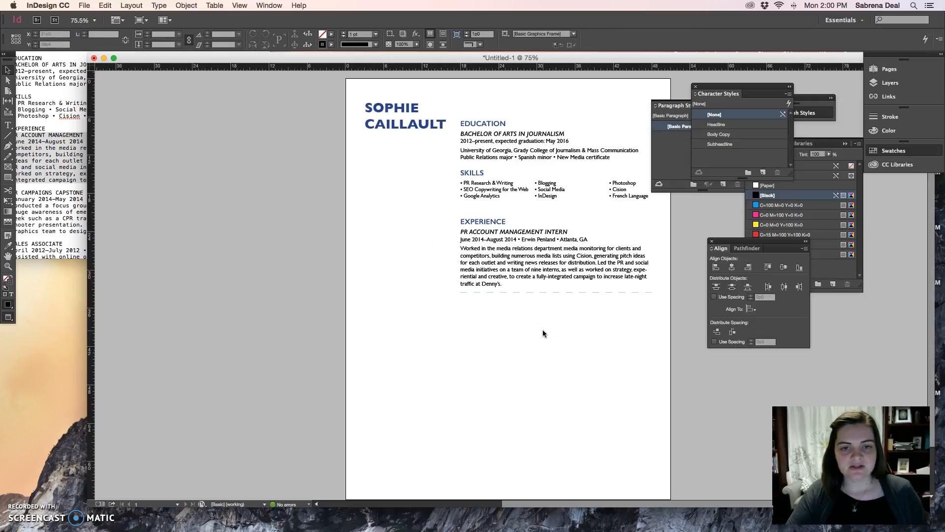
Step: Switch to TextEdit to look through the remaining experience and involvement entries, and return to the InDesign layout
left_click(52, 203)
scroll(55, 213, "down", 5)
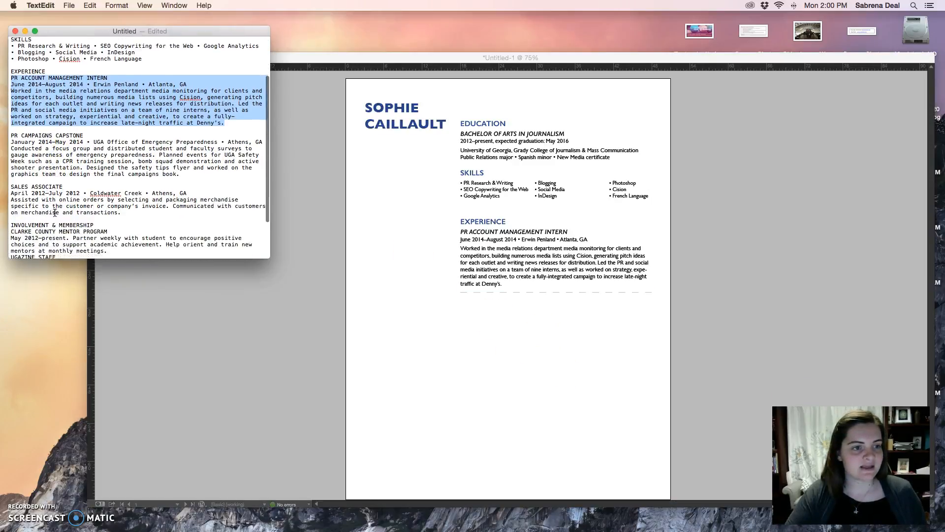
scroll(55, 213, "down", 3)
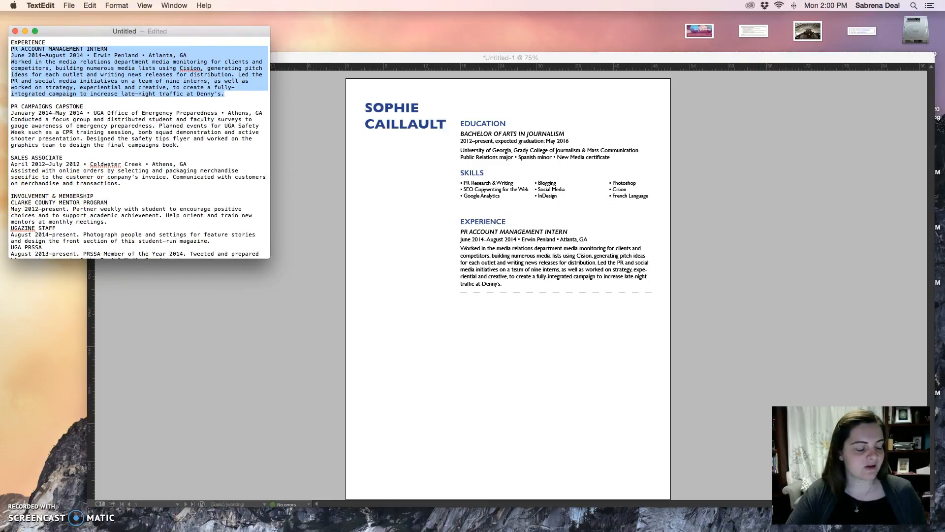
left_click(593, 341)
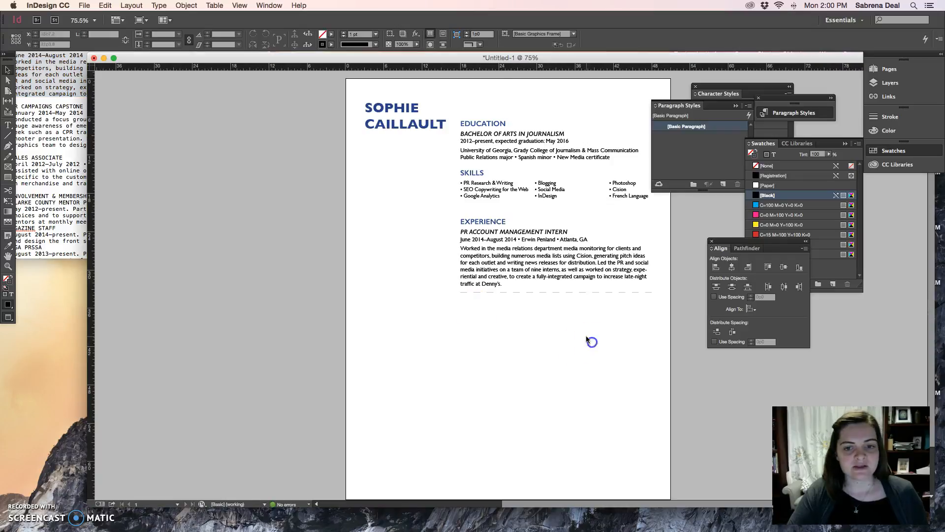
left_click(466, 260)
left_click(500, 304)
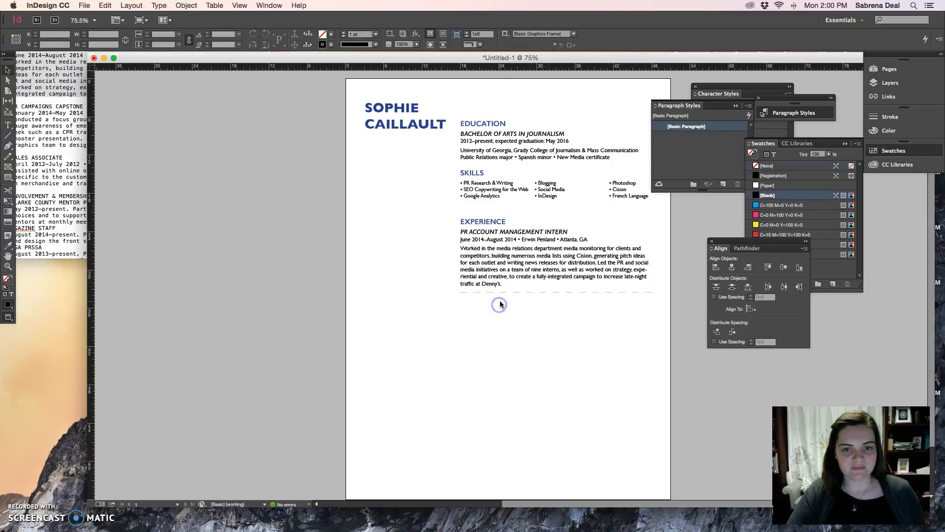
left_click(492, 322)
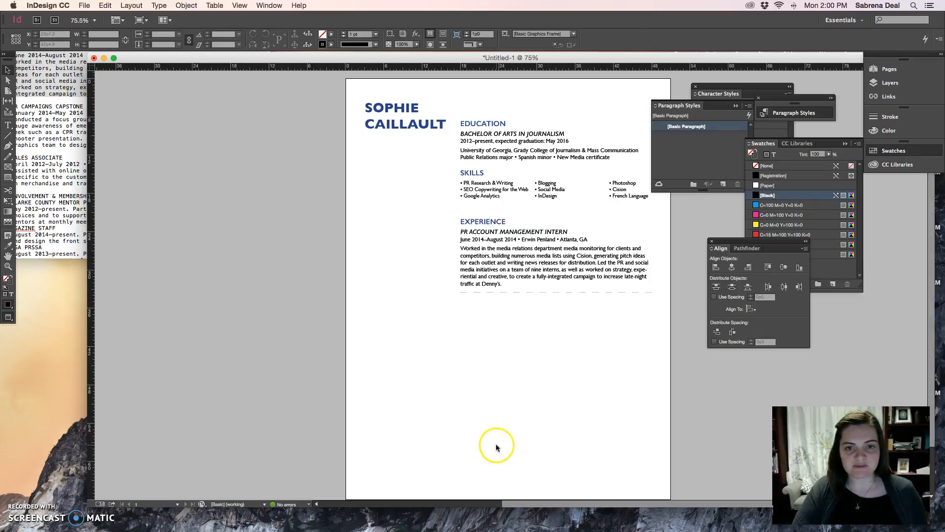